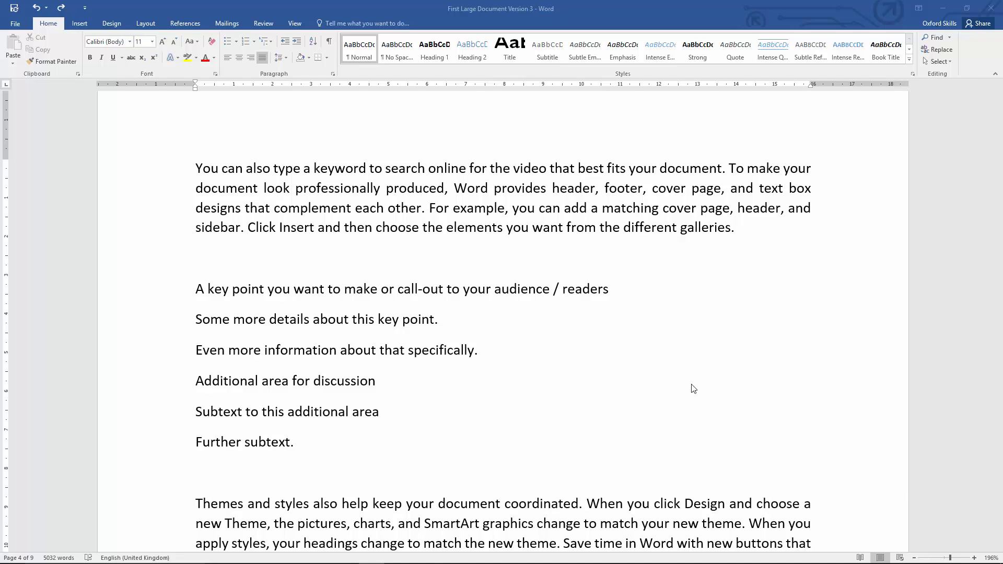
- Drag across the six key-point lines on page 4, then clear the trial selection
scroll(692, 389, "down", 14)
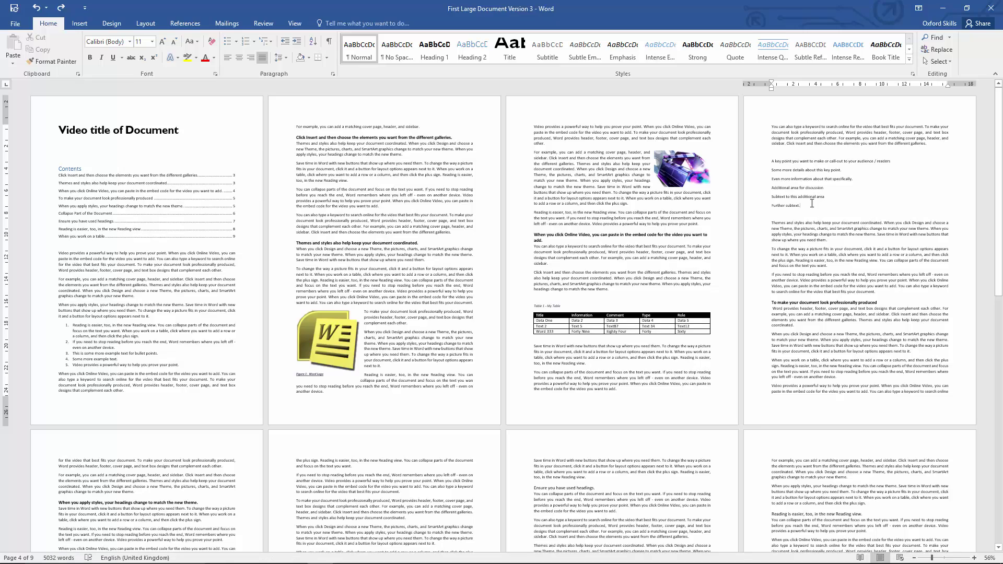
left_click_drag(825, 205, 772, 159)
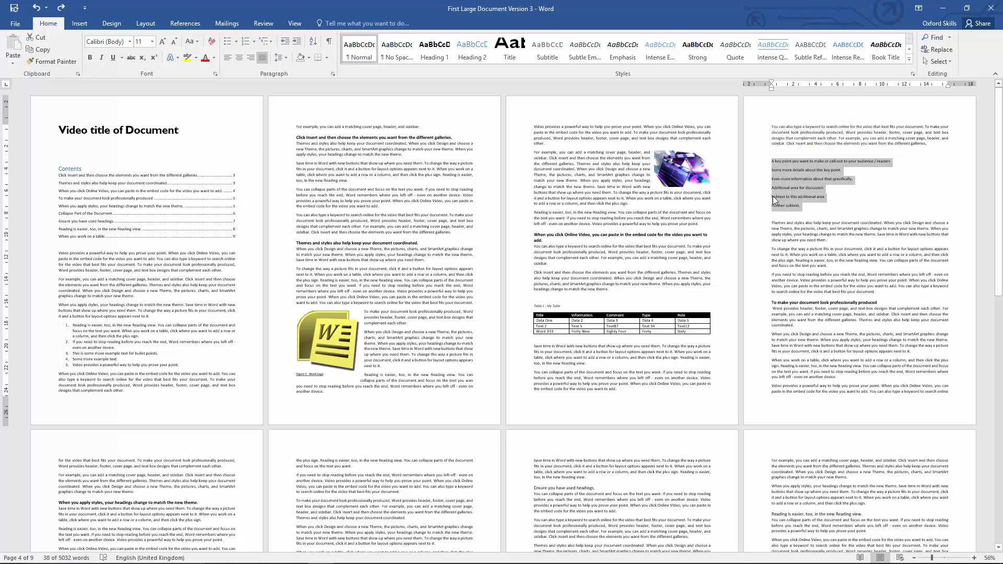
scroll(776, 197, "up", 6, "ctrl")
scroll(777, 201, "up", 9, "ctrl")
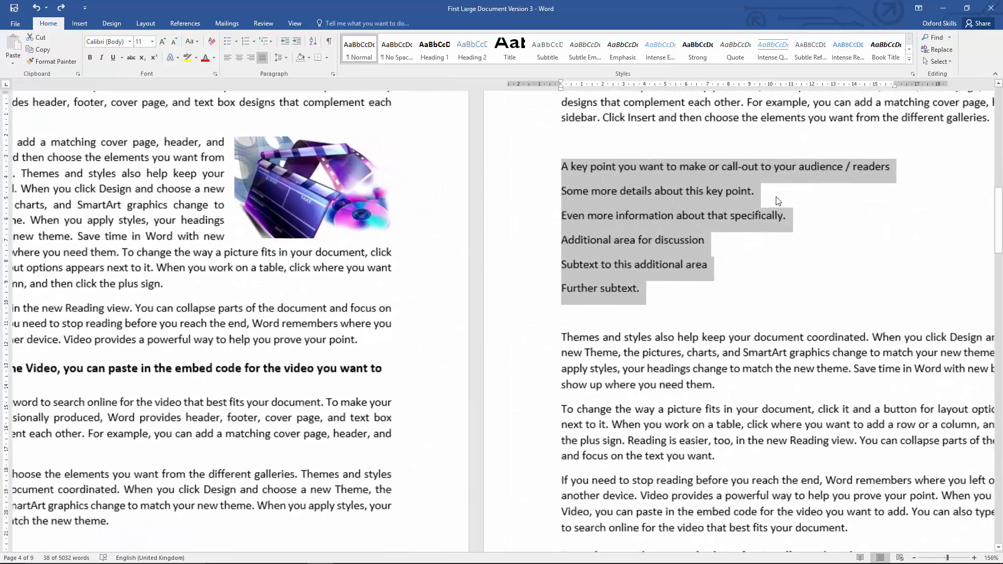
scroll(776, 203, "up", 1, "ctrl")
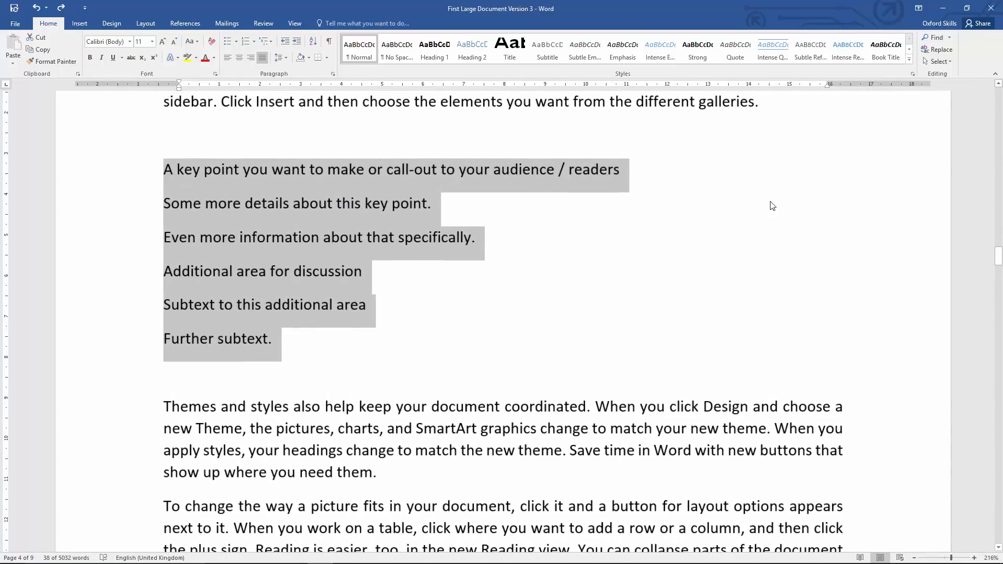
left_click(657, 285)
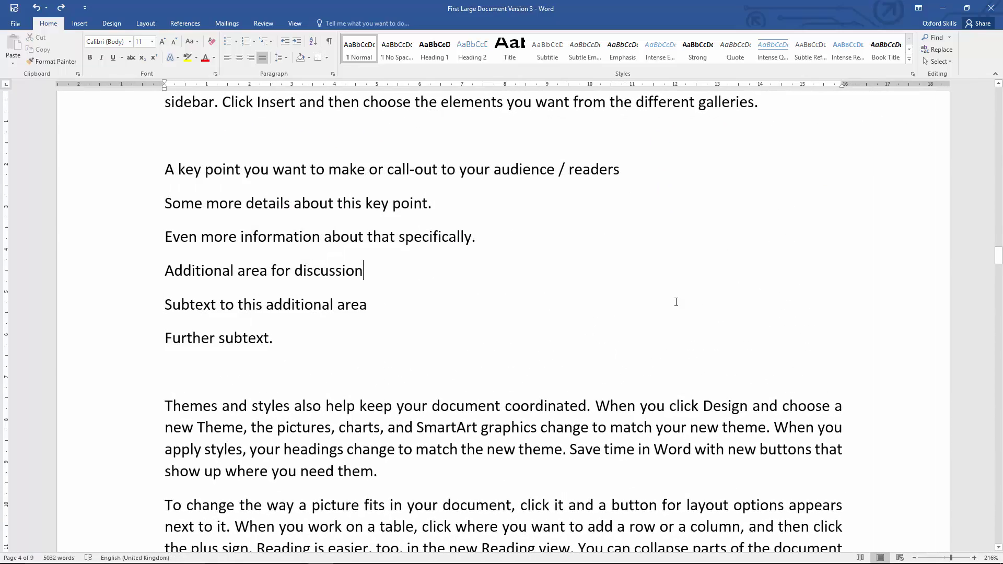
scroll(676, 299, "up", 2)
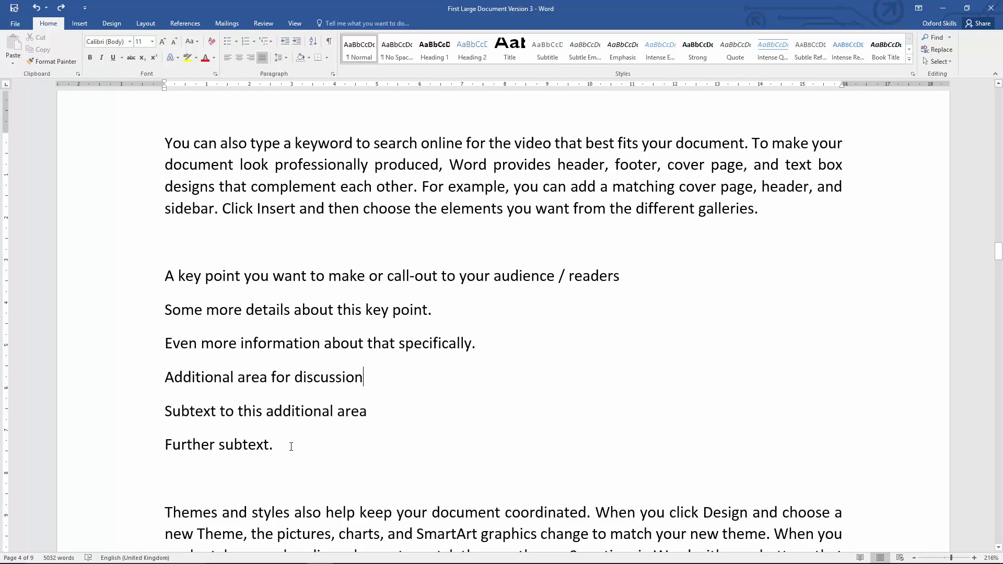
left_click_drag(227, 443, 171, 281)
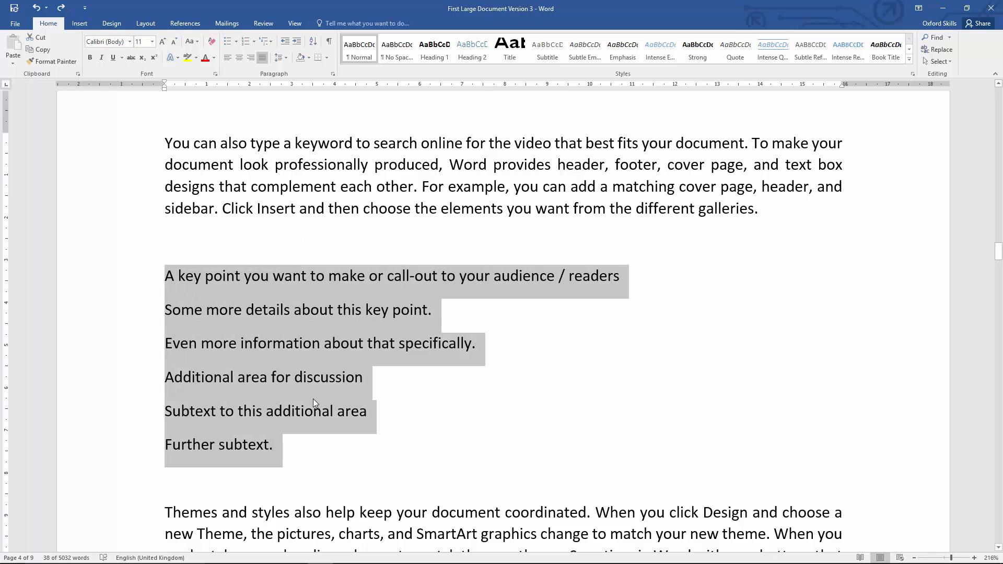
left_click(545, 340)
- Reselect the six lines from the key-point line down to 'Further subtext'
scroll(182, 292, "up", 1)
left_click_drag(183, 292, 287, 414)
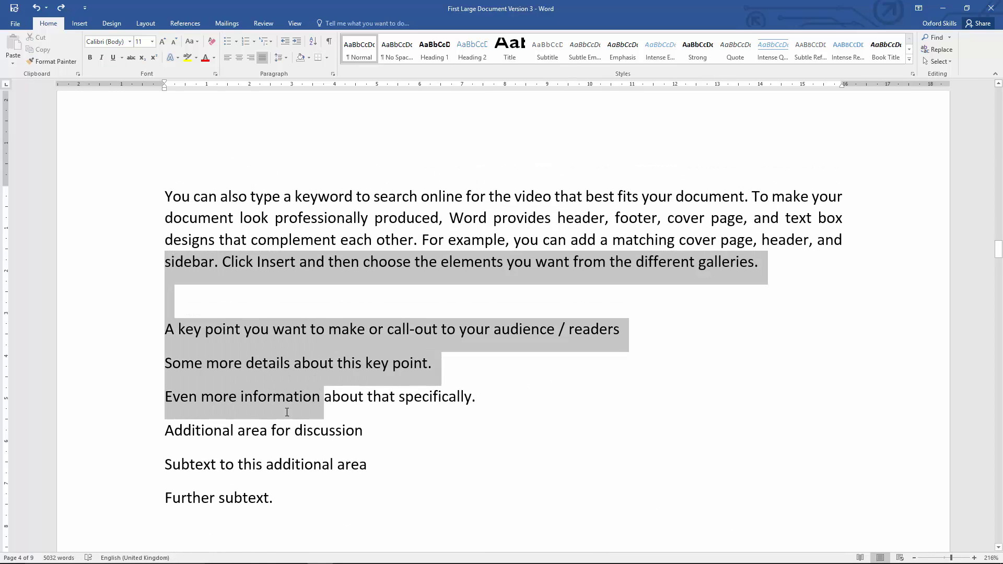
left_click(268, 386)
left_click_drag(266, 491, 174, 334)
scroll(354, 272, "down", 3)
scroll(354, 274, "up", 1)
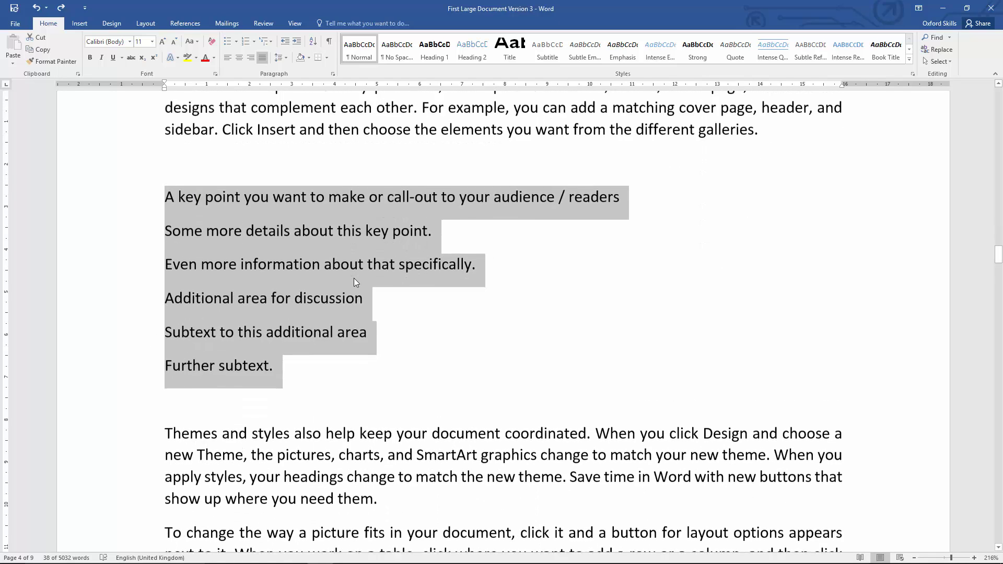
scroll(352, 295, "up", 2, "ctrl")
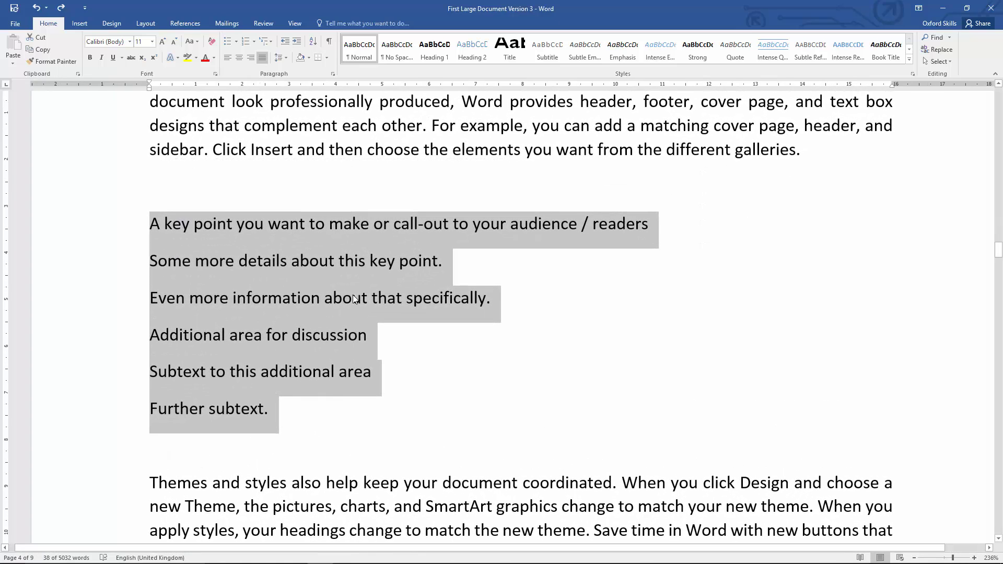
scroll(354, 298, "down", 1, "ctrl")
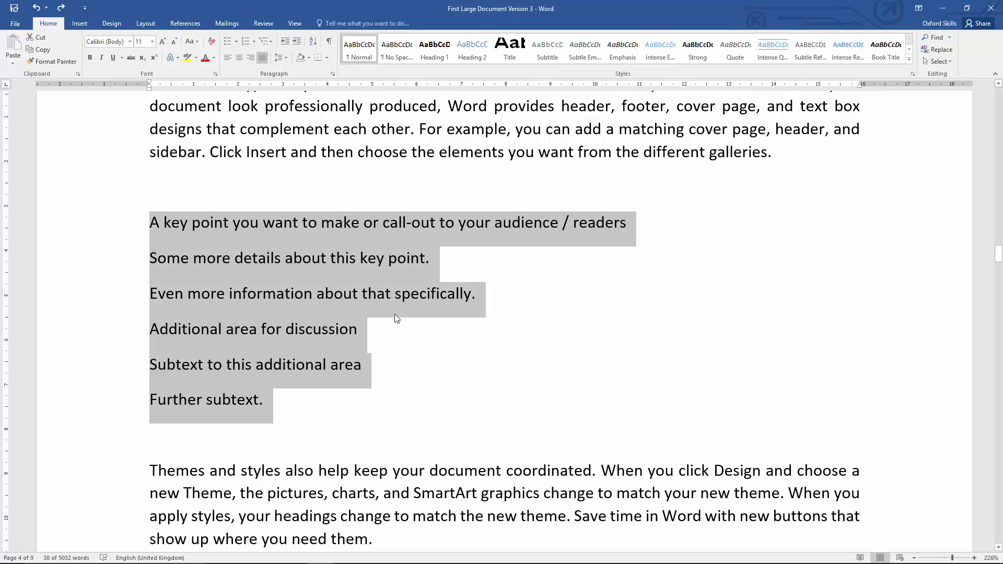
left_click(228, 42)
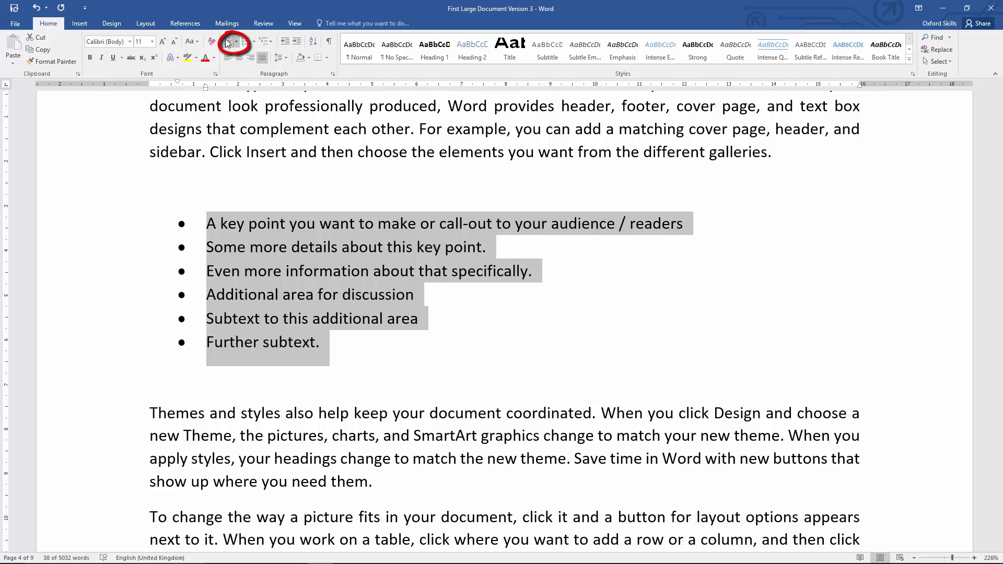
left_click(228, 41)
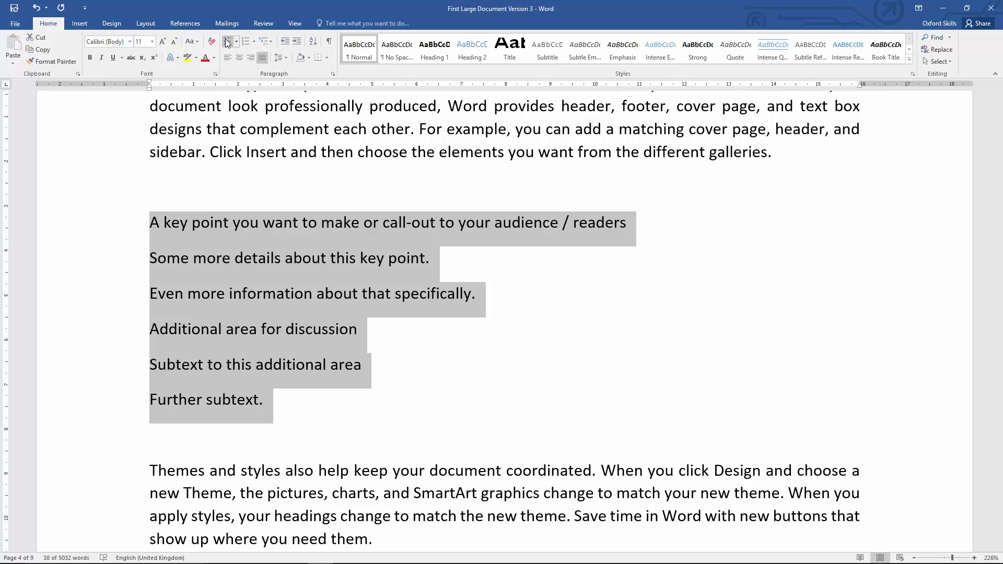
left_click(227, 41)
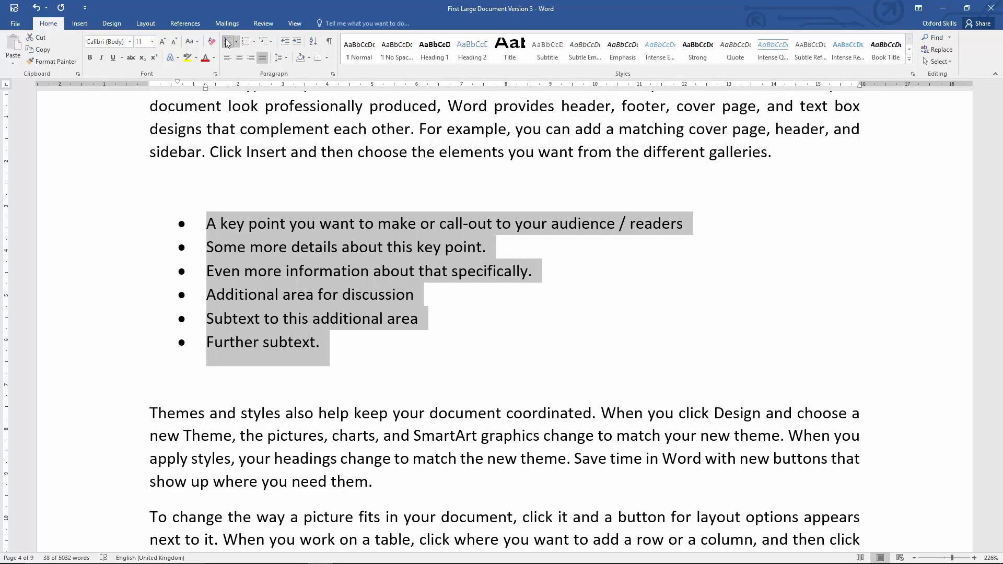
left_click(227, 42)
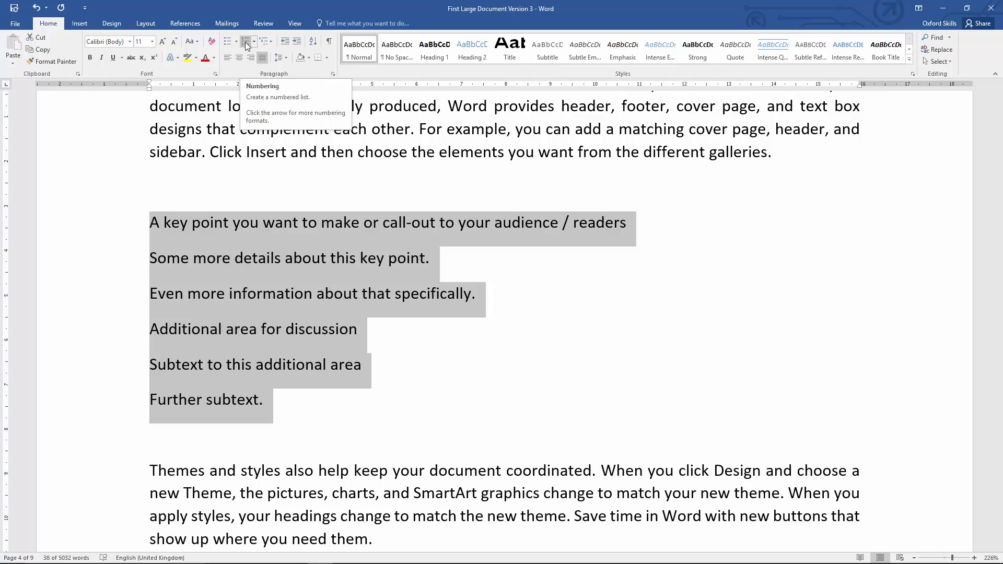
left_click(246, 42)
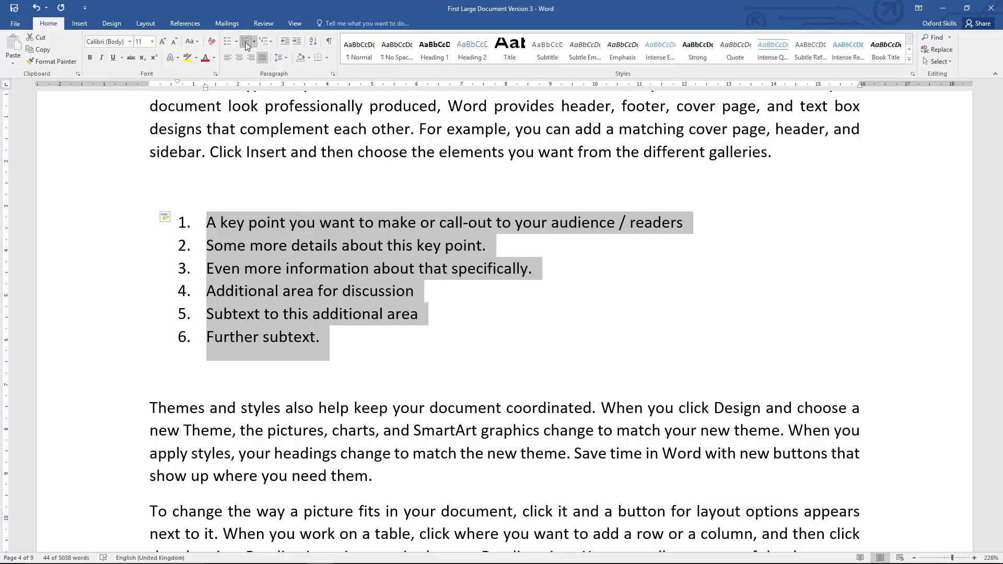
left_click(246, 42)
left_click(227, 41)
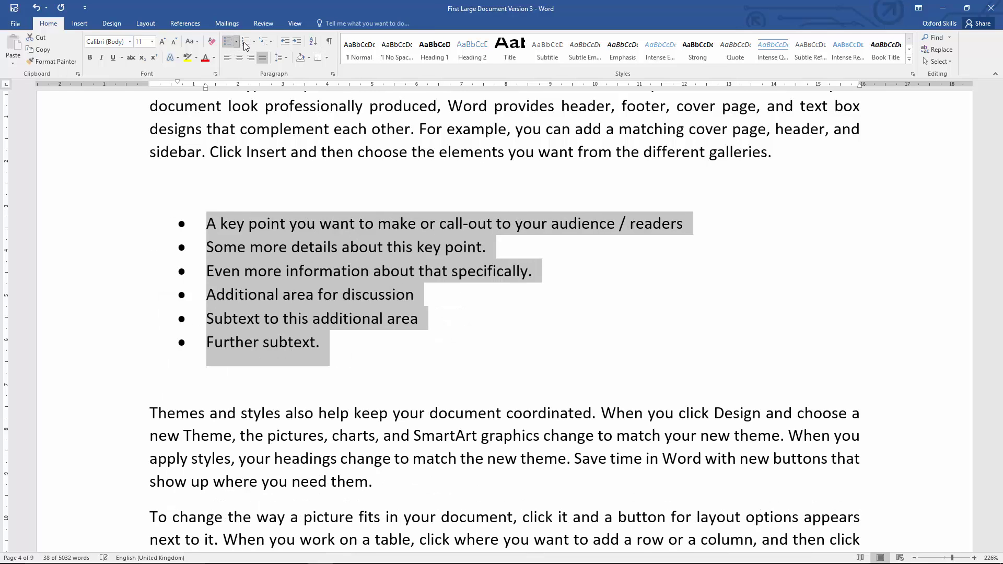
left_click(247, 42)
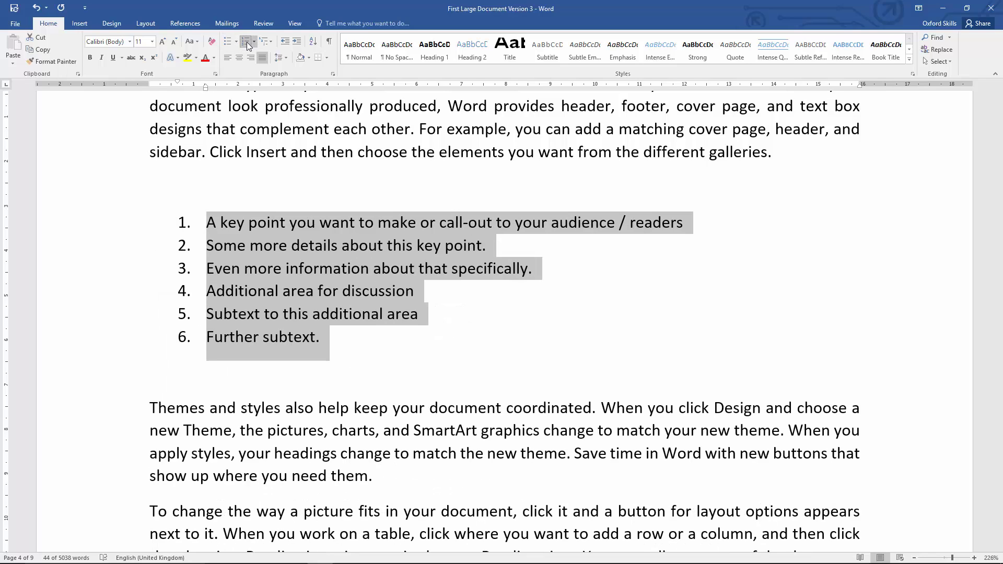
left_click(232, 45)
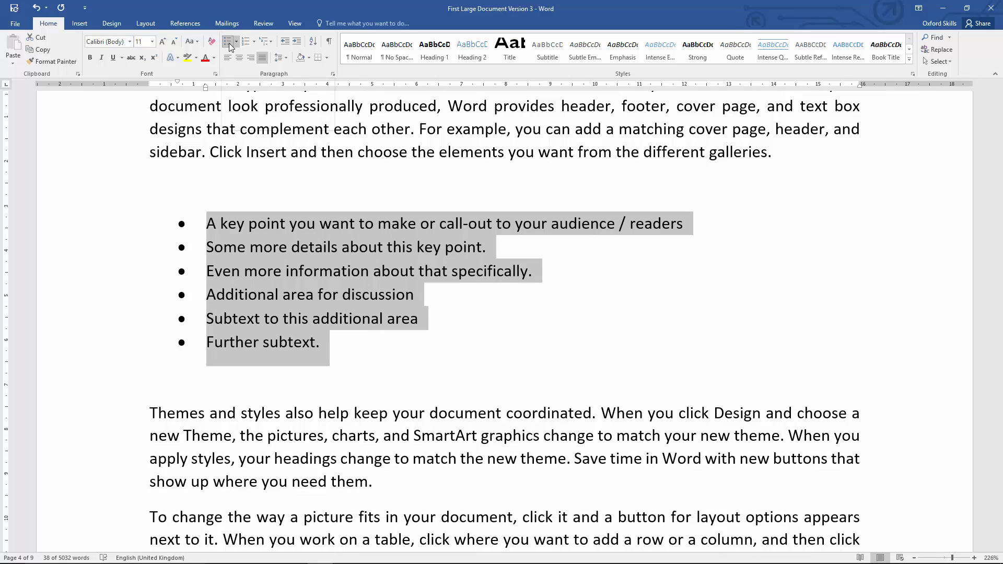
left_click(230, 46)
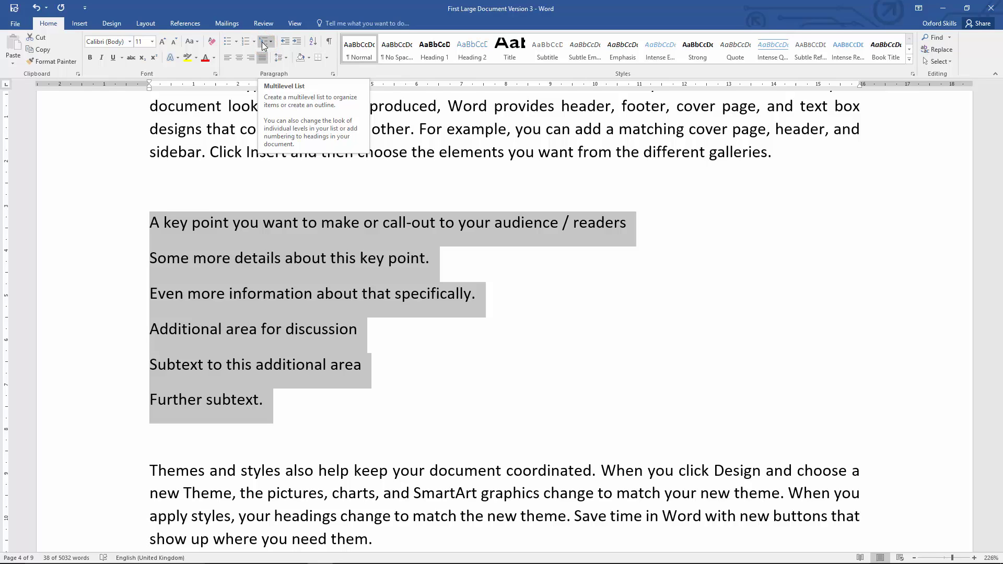
- Add a period to the first key-point line, 'Additional area for discussion' and 'Subtext to this additional area'
left_click(417, 298)
left_click(639, 224)
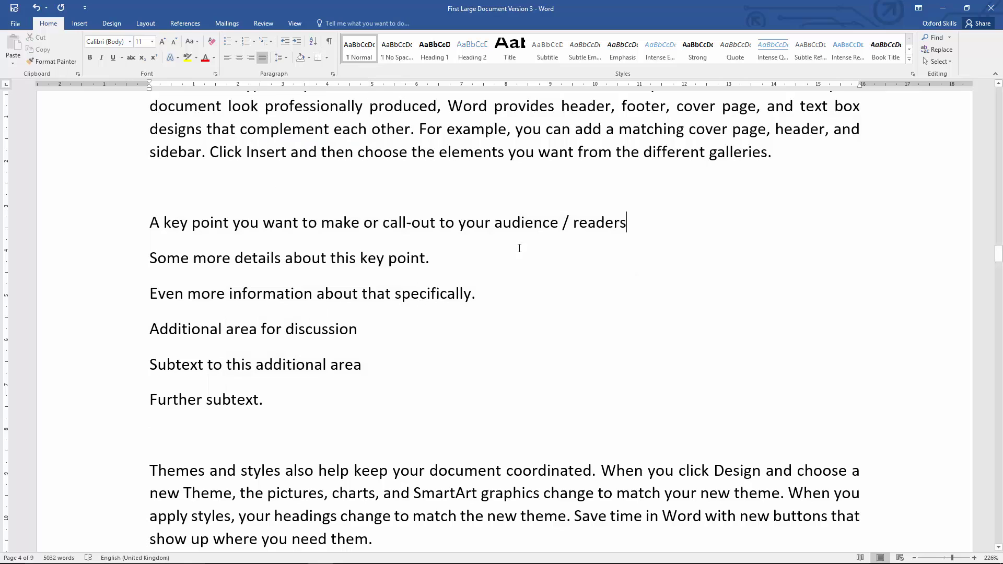
left_click(469, 269)
left_click(490, 290)
left_click(399, 328)
type(".")
left_click(381, 362)
type(".")
left_click(638, 224)
type(".")
- Apply the 1. / 1.1. / 1.1.1. Multilevel List style to the six selected lines
left_click_drag(271, 404, 155, 224)
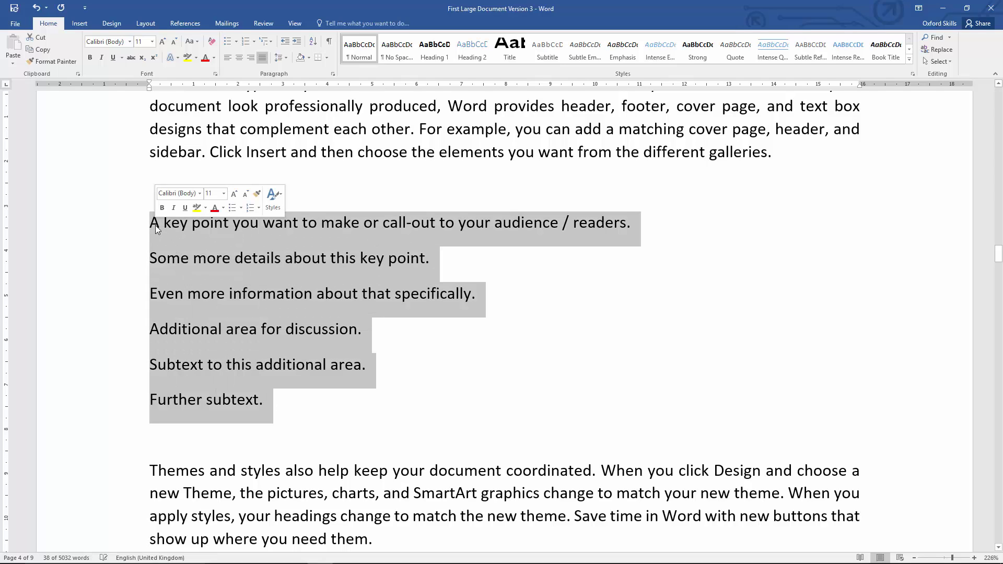
left_click(262, 43)
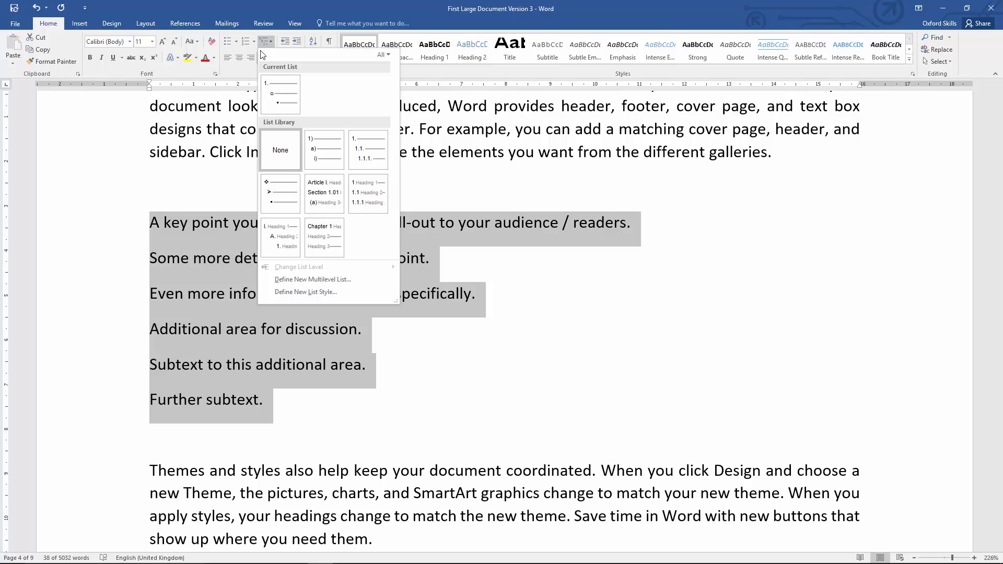
mouse_move(270, 81)
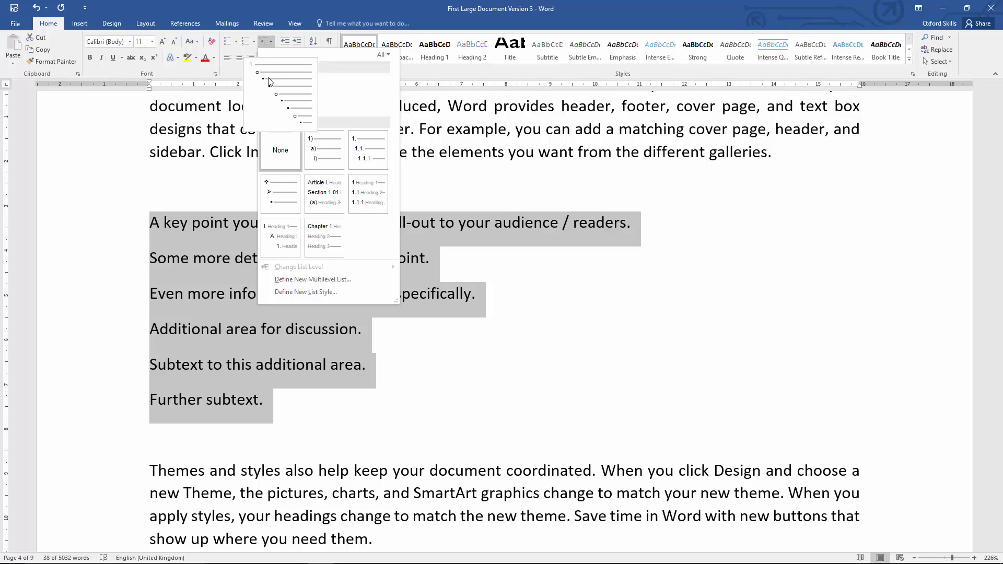
mouse_move(363, 148)
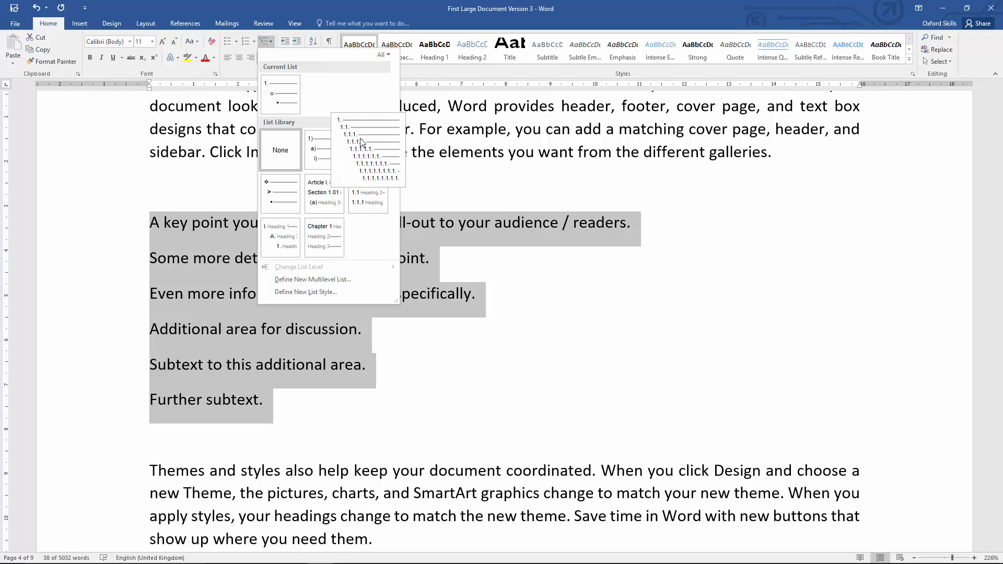
left_click(364, 146)
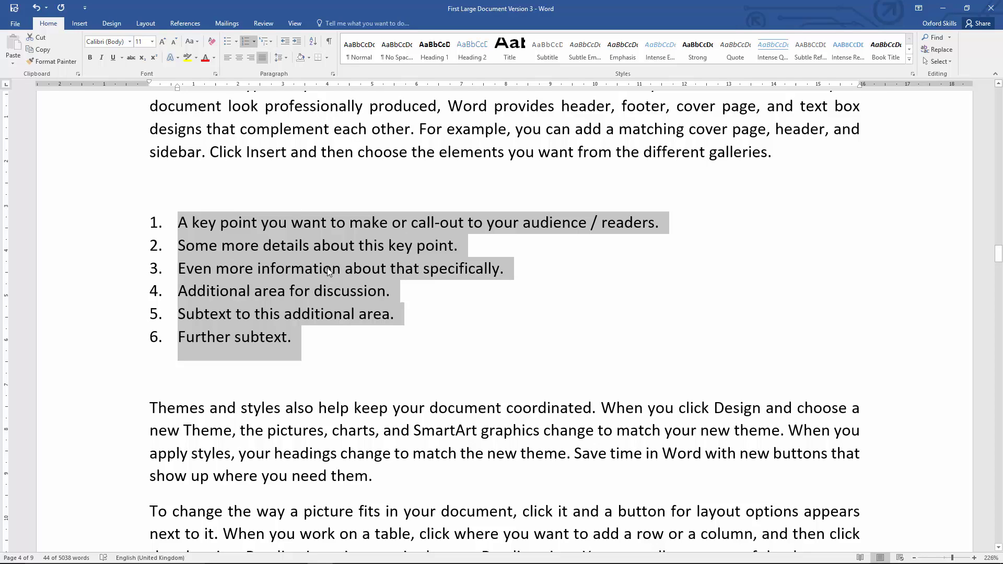
- Demote 'Some more details', 'Even more information', the subtext line and 'Further subtext.' to items 1.1, 1.2, 2.1, 2.2
left_click(324, 296)
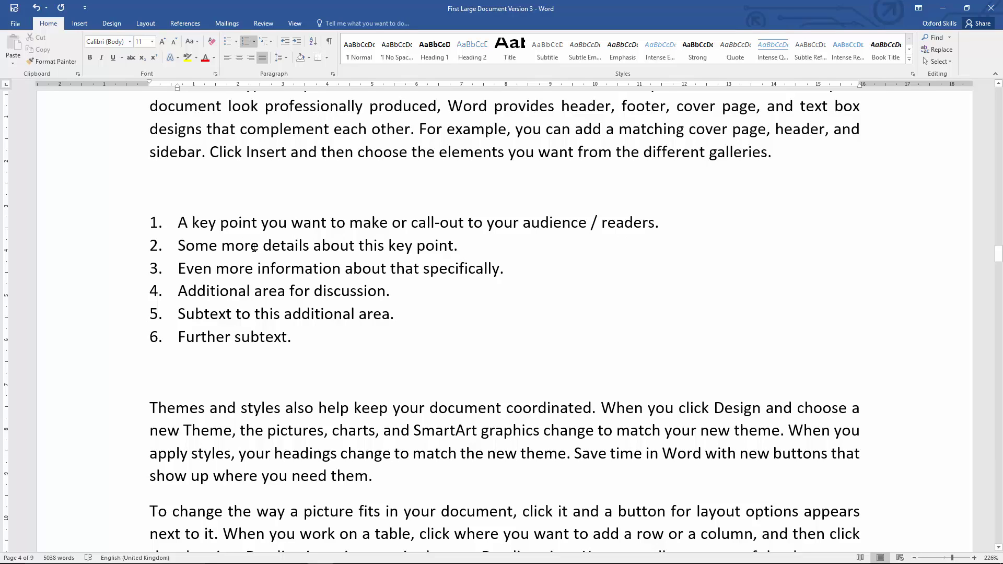
left_click(179, 246)
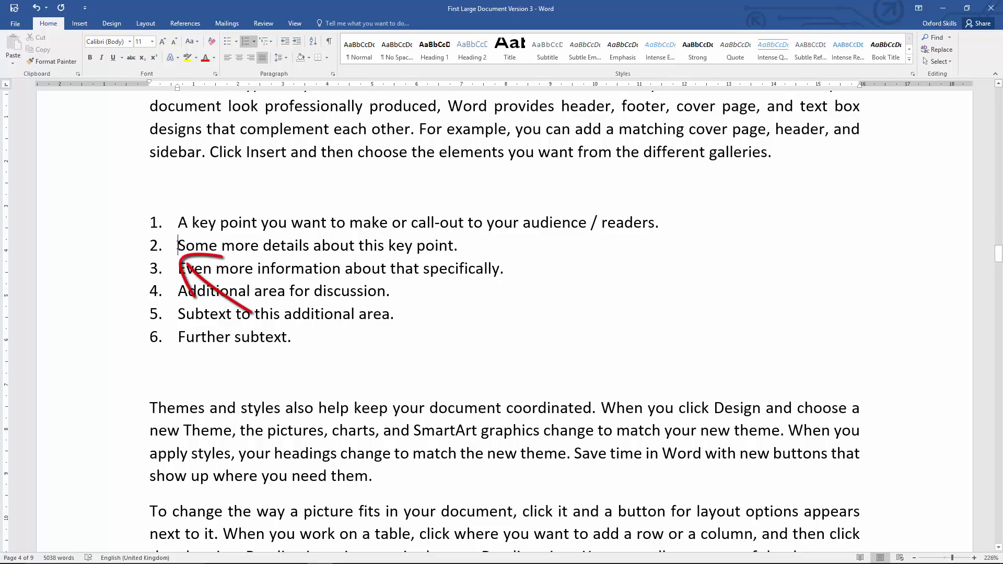
key("Tab")
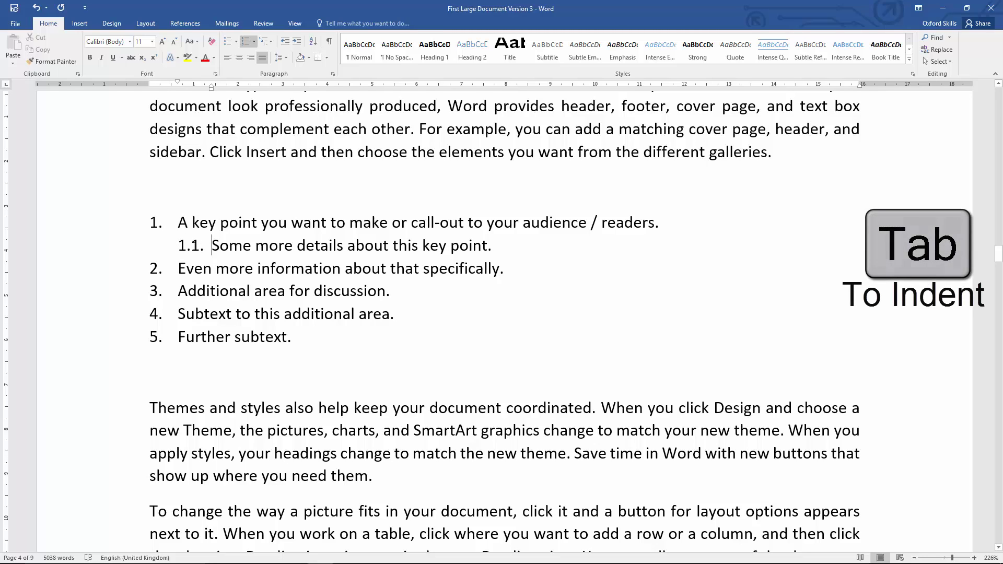
left_click(181, 268)
key("Tab")
left_click(178, 324)
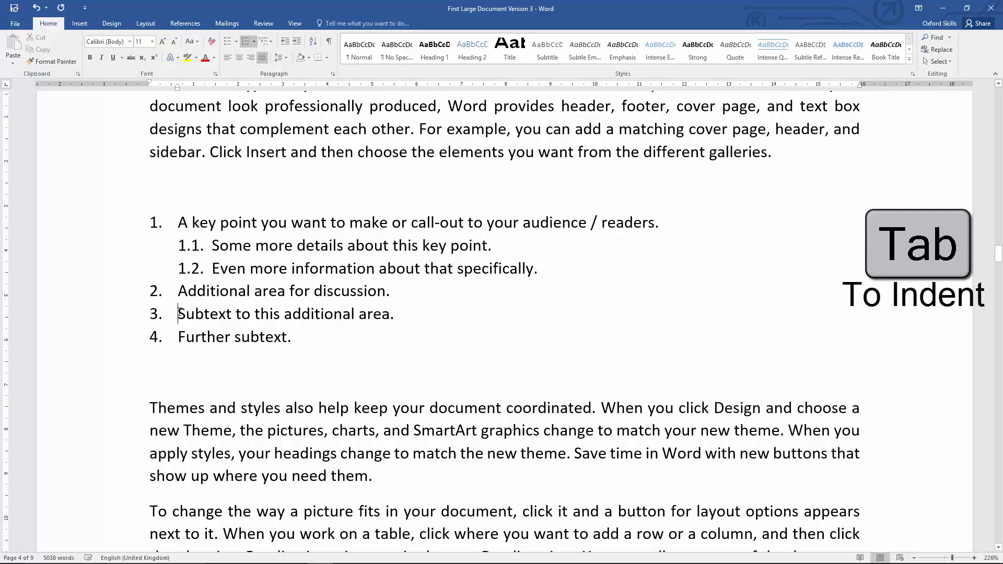
key("Tab")
left_click(179, 336)
key("Tab")
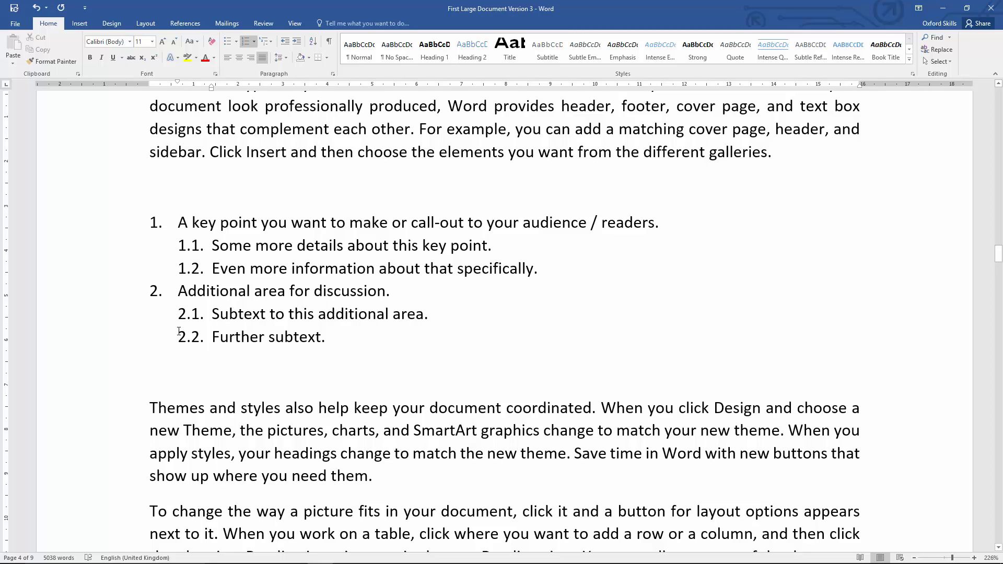
- Drag the second-level numbers to shift all sub-points further right
left_click(179, 248)
left_click(201, 247)
left_click_drag(200, 247, 190, 248)
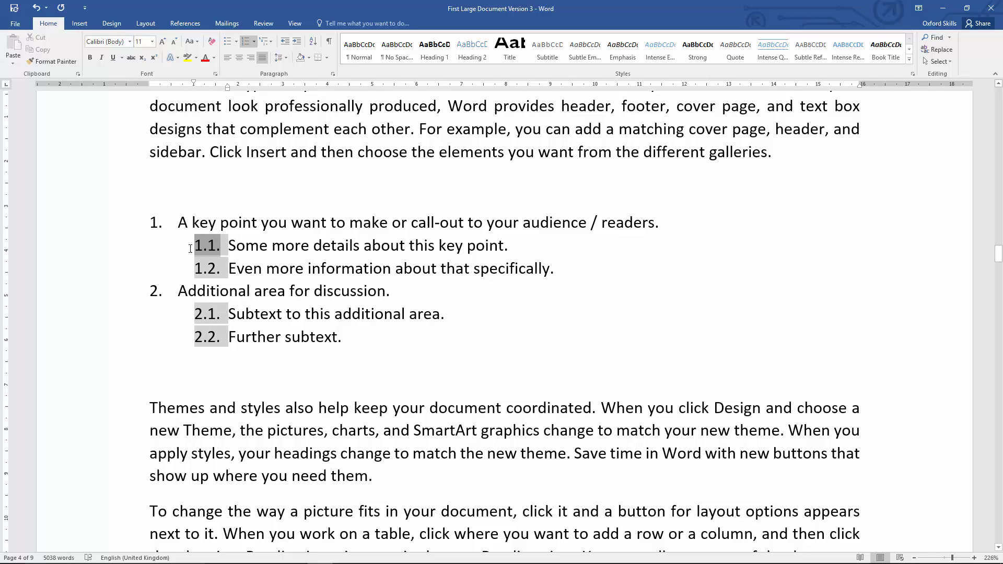
- Undo the second-level indent drag and place the cursor before 'Even more information'
key("ctrl+z")
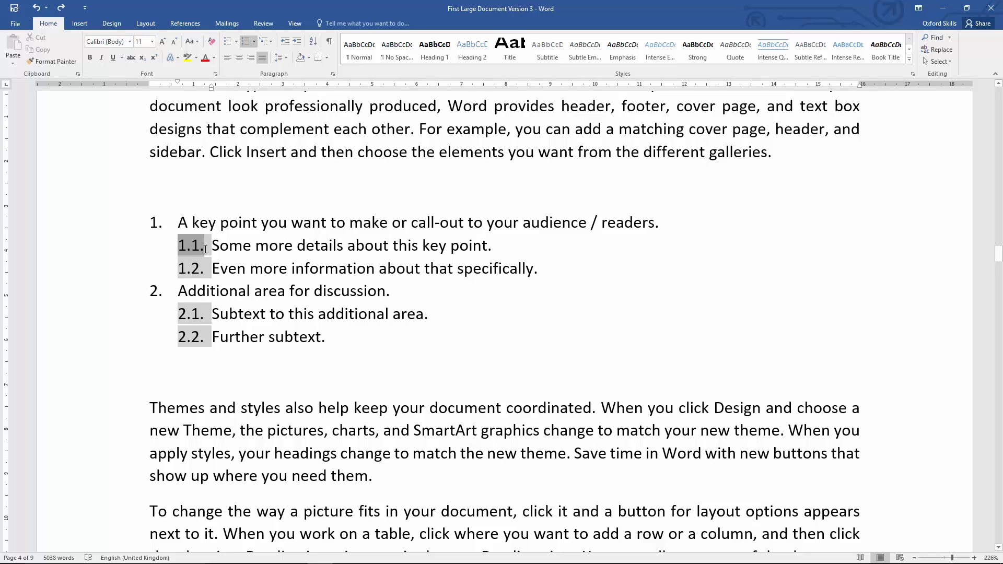
left_click(210, 249)
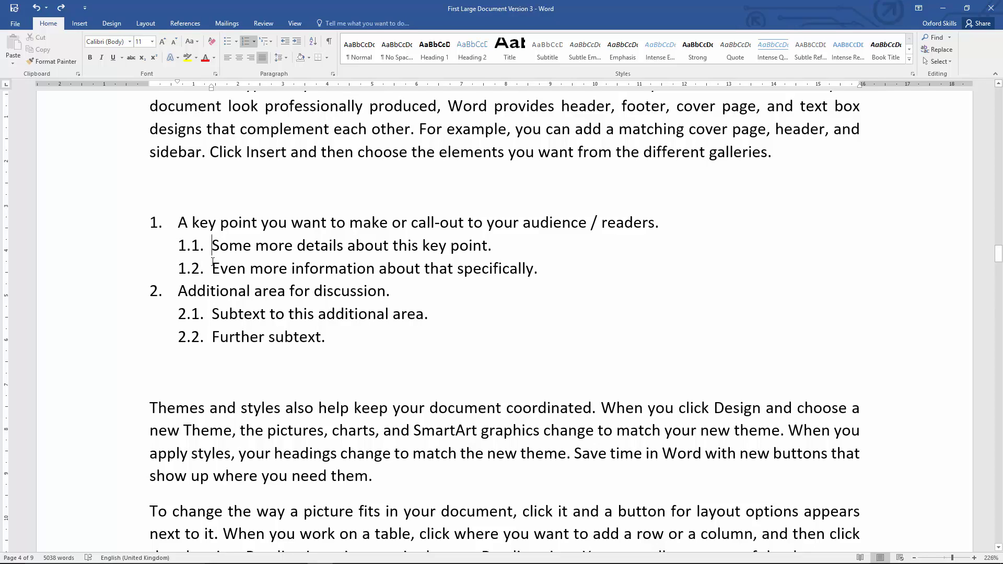
left_click_drag(213, 269, 301, 282)
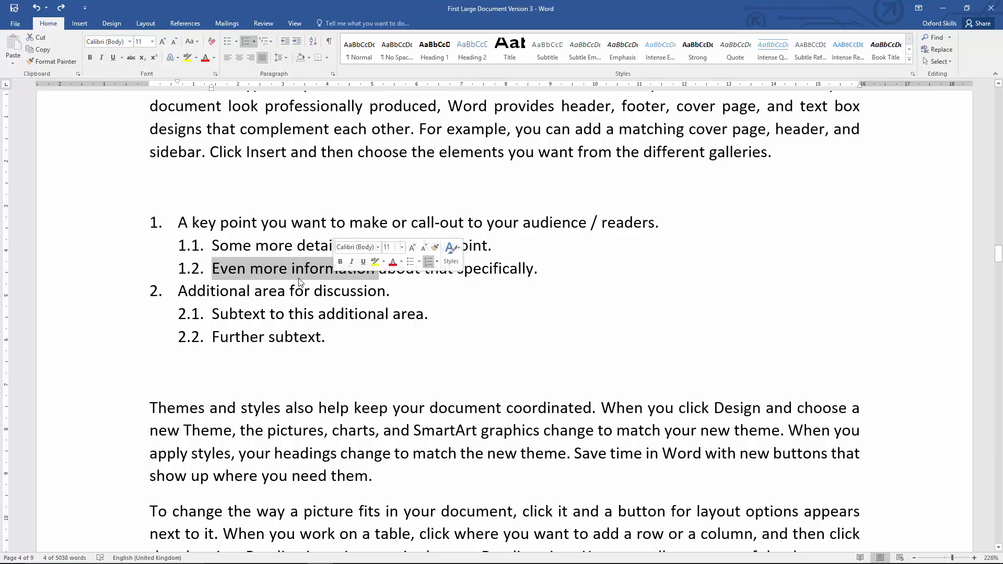
left_click(214, 270)
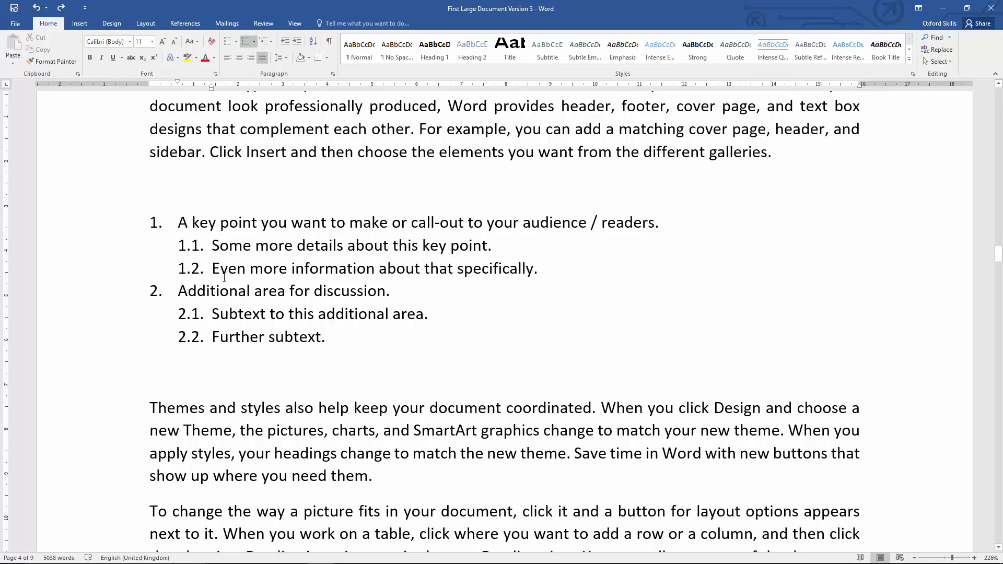
- Promote 'Even more information' to item 2 and demote it back to 1.2, twice
key("shift+Tab")
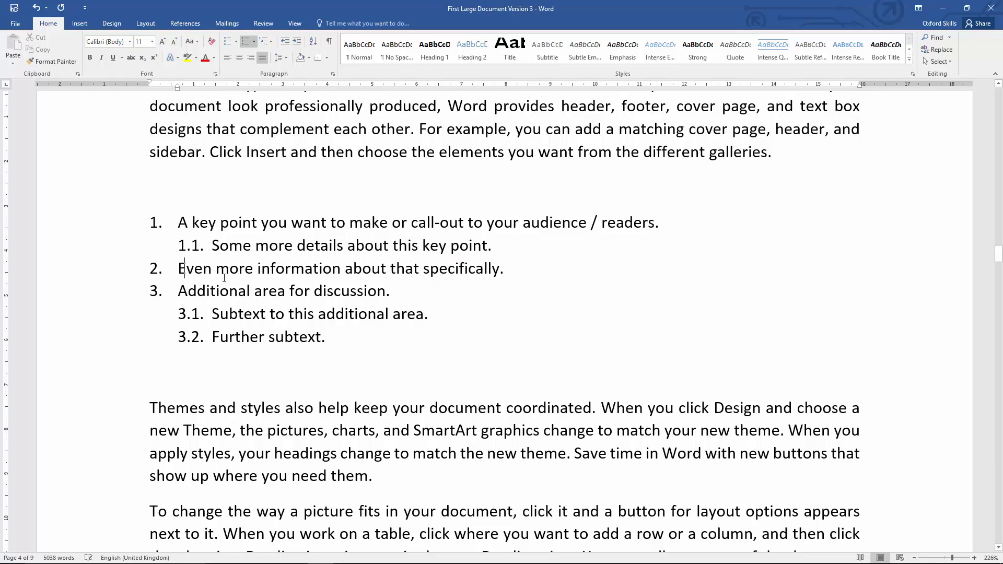
key("Tab")
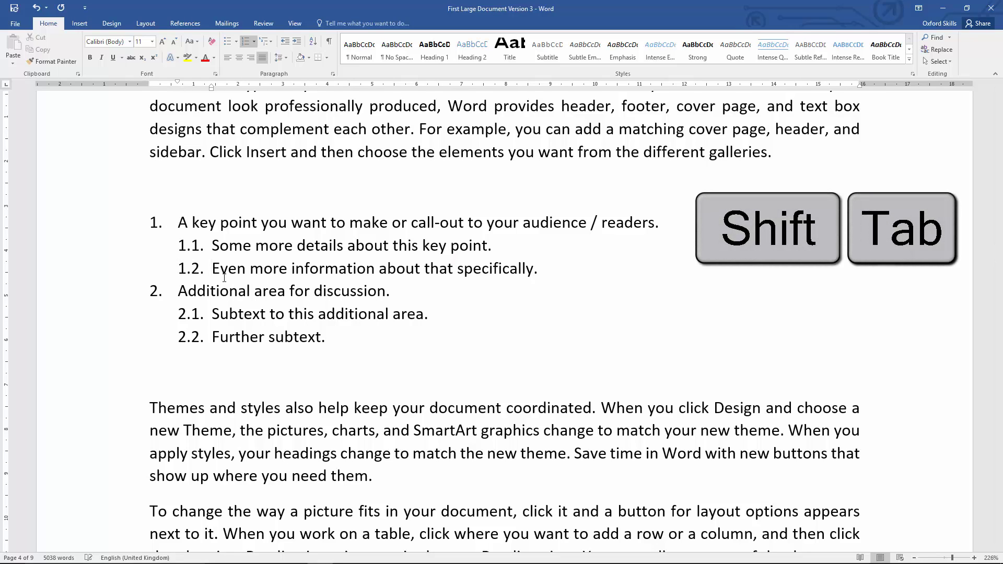
key("shift+Tab")
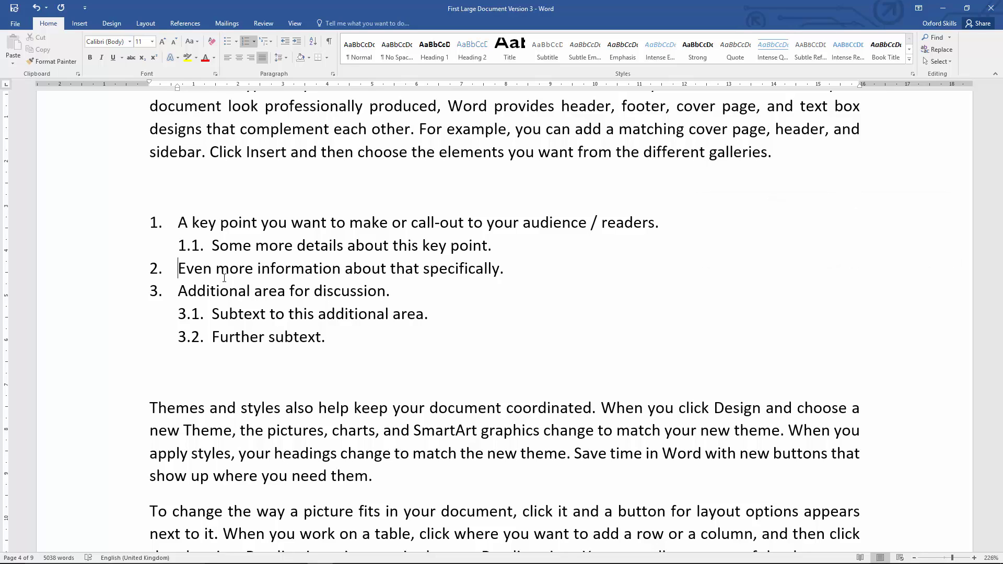
key("Tab")
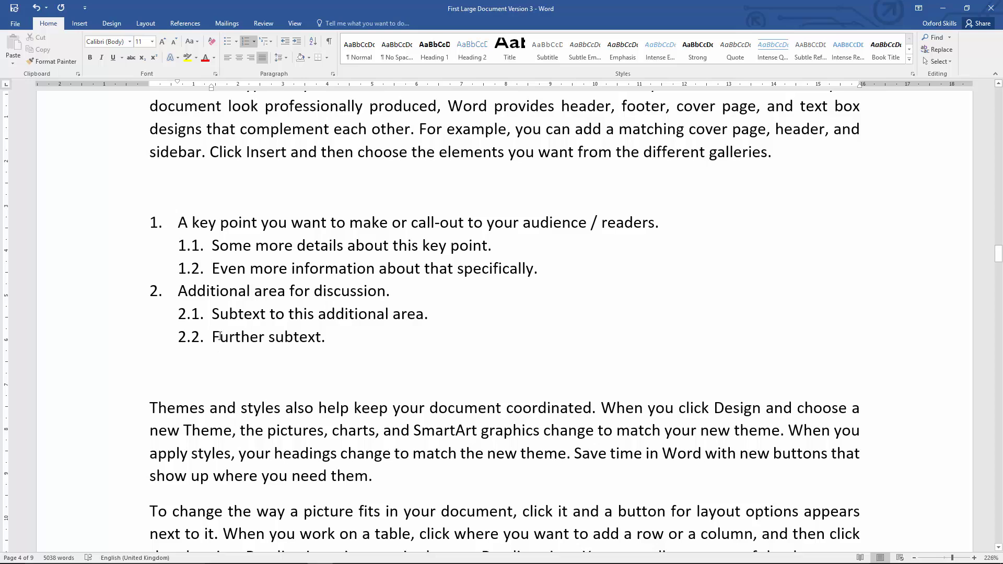
- Demote 'Further subtext.' to third-level item 2.1.1
left_click_drag(220, 338, 251, 339)
left_click(236, 313)
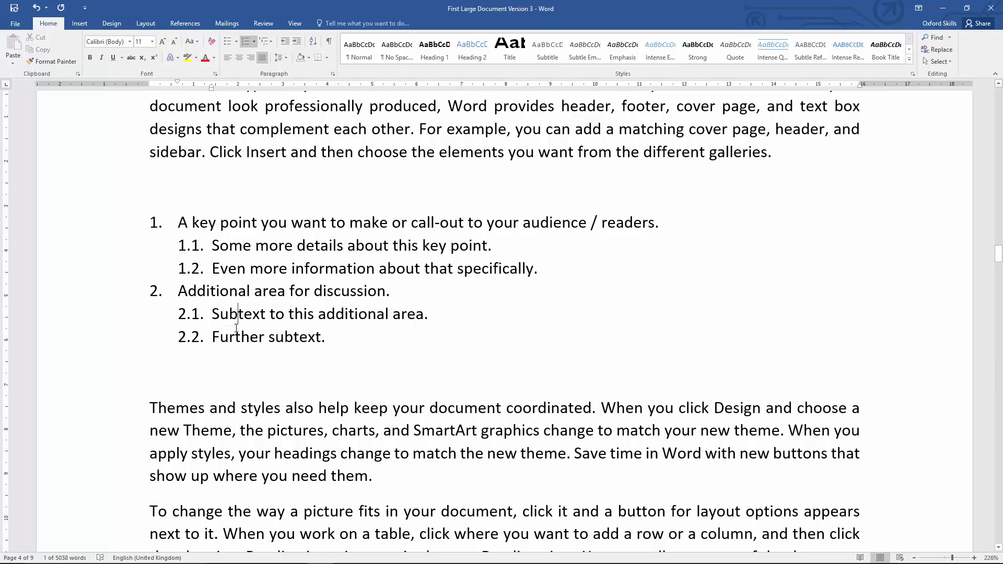
left_click(217, 348)
key("Tab")
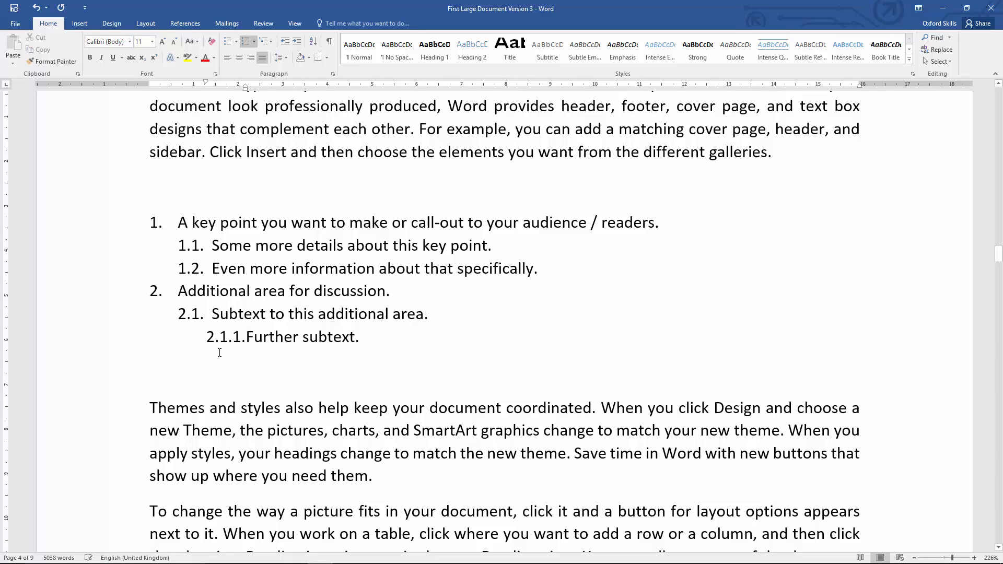
- Add items 'Some more text' and 'Even more text' below it, removing the extra empty number
left_click(365, 338)
key("Return")
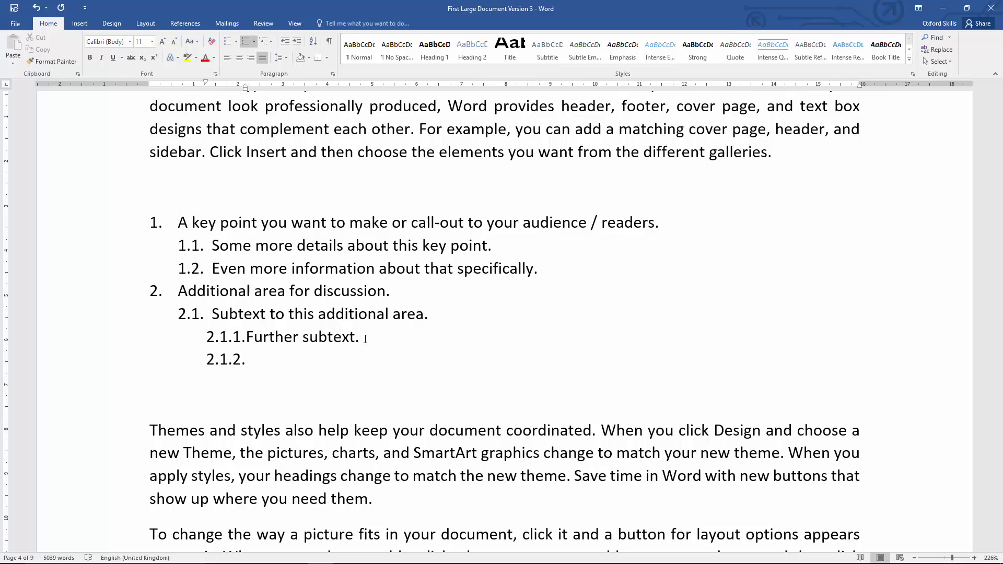
type("Some more ")
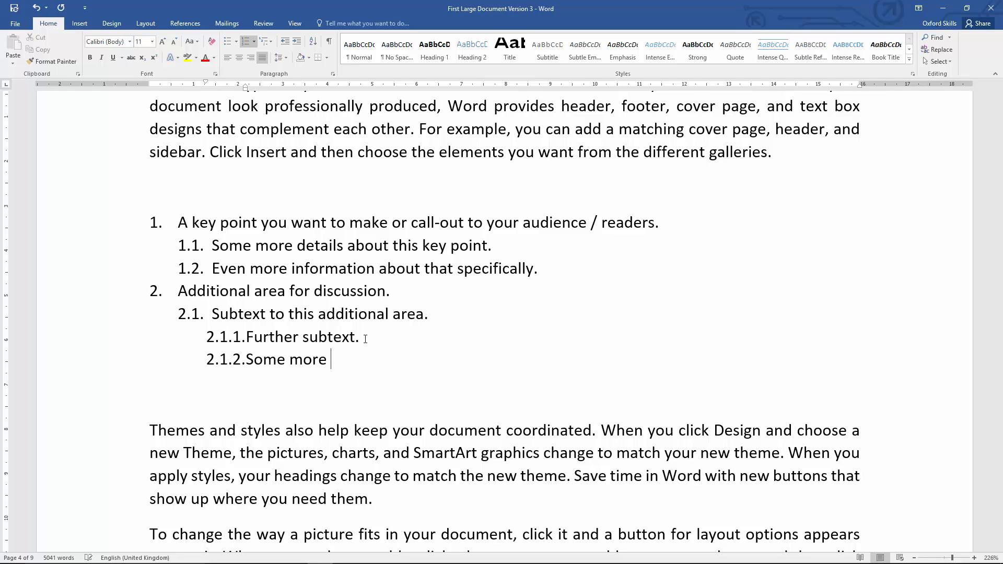
type("text")
key("Return")
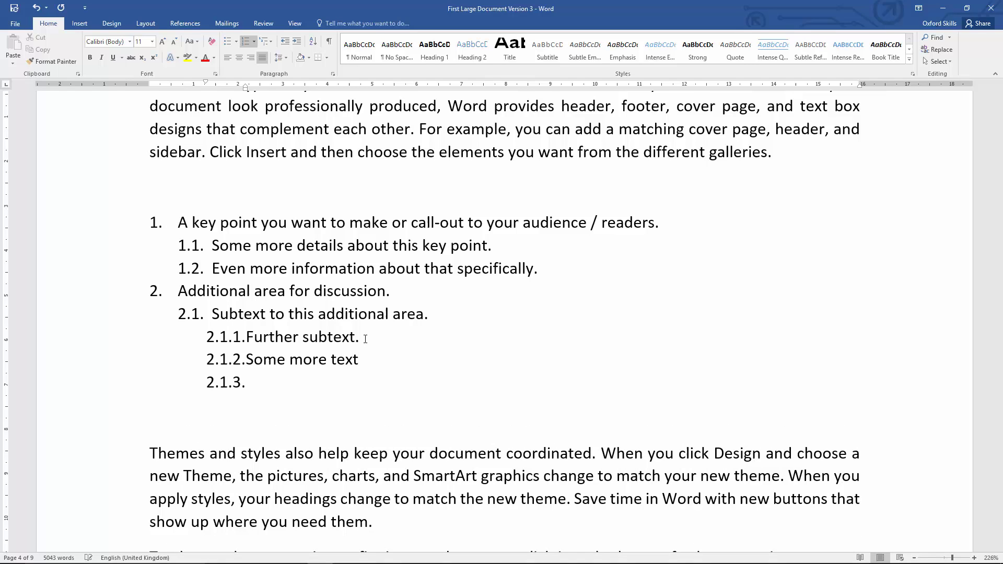
type("Even ,p")
key("BackSpace")
key("BackSpace")
key("BackSpace")
type("more ter")
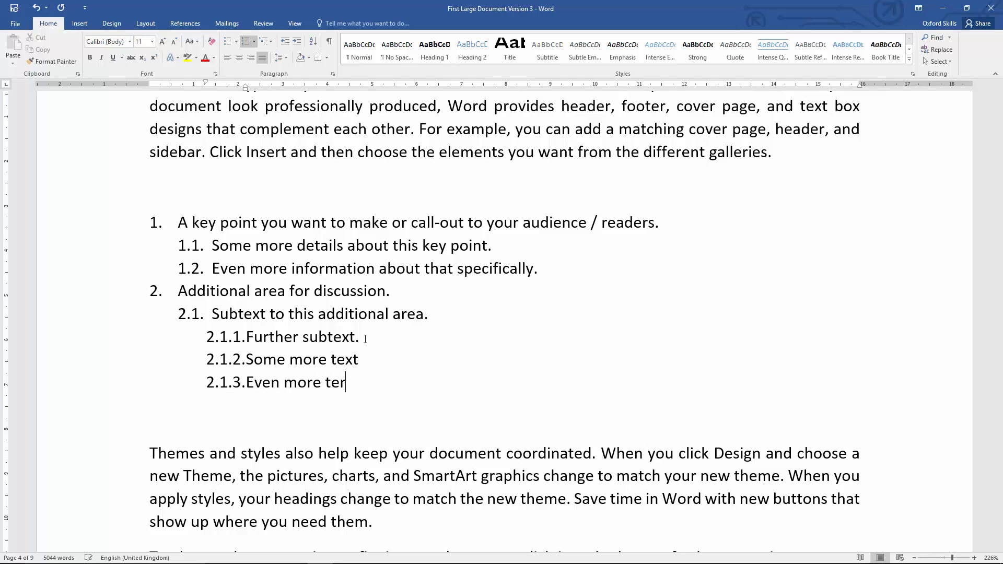
key("BackSpace")
type("xt")
key("Return")
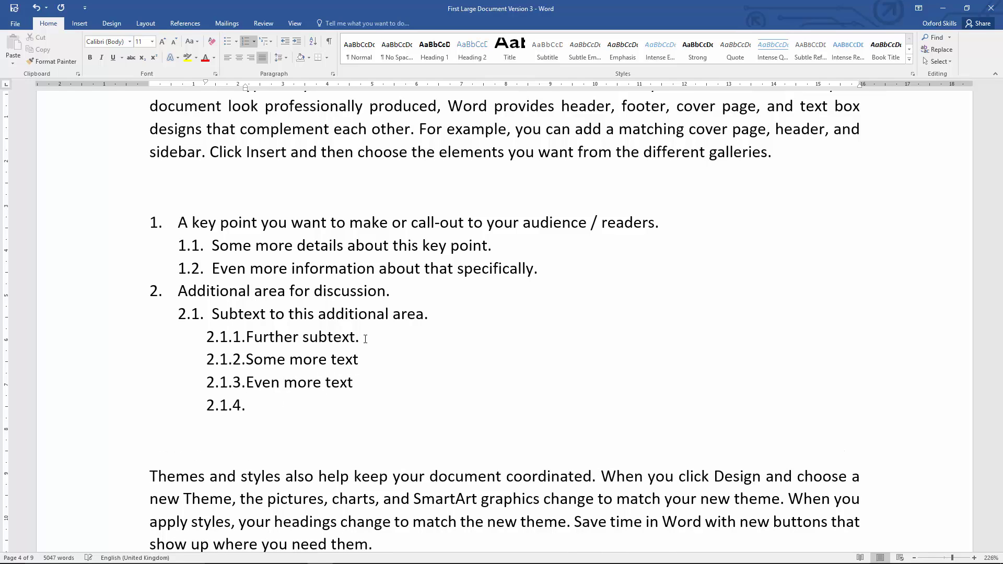
key("BackSpace")
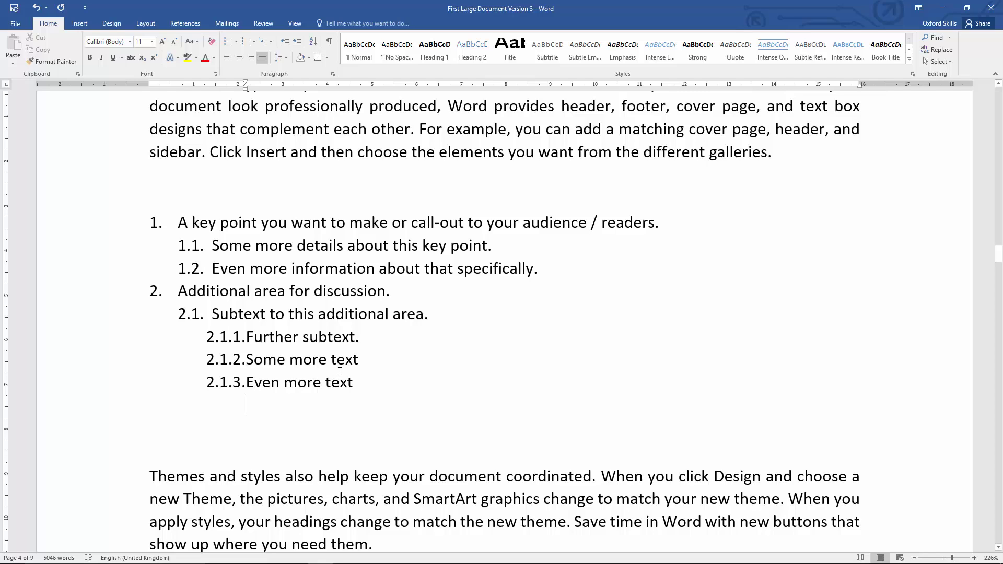
- Raise 'Some more text' to sub-item 2.2 and 'Even more text' to main point 3
left_click(249, 360)
key("shift+Tab")
left_click(246, 381)
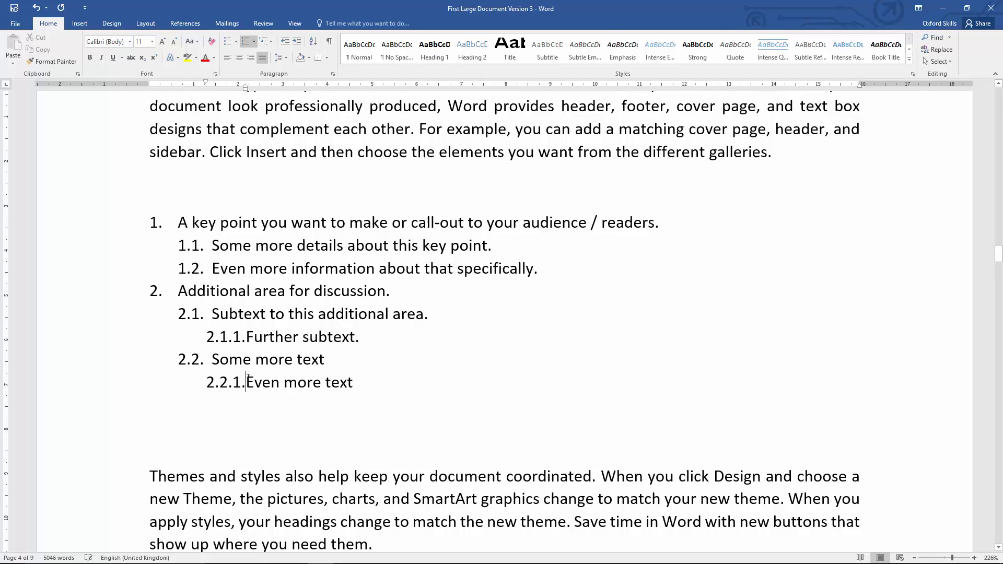
key("shift+Tab")
key("shift+Tab")
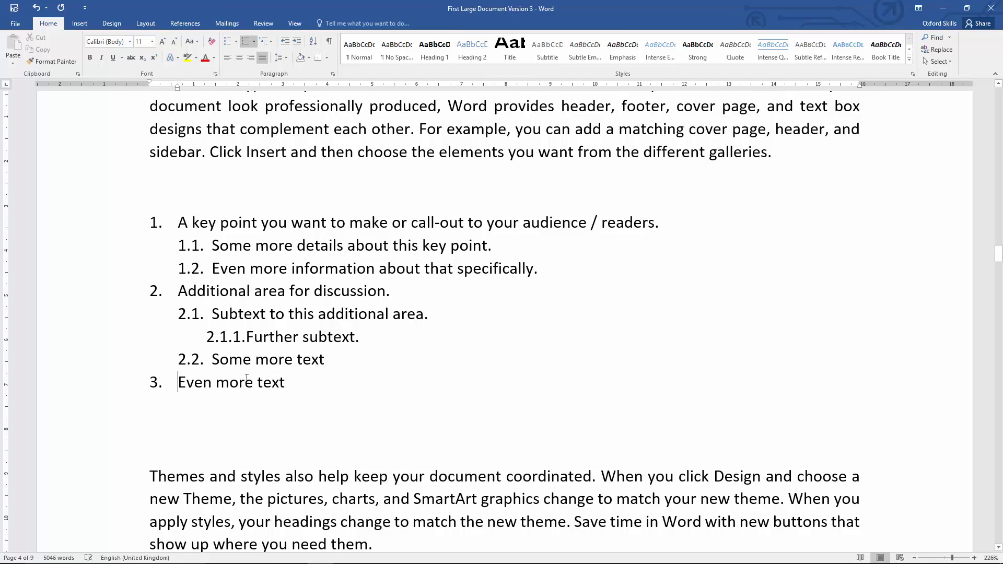
left_click(284, 407)
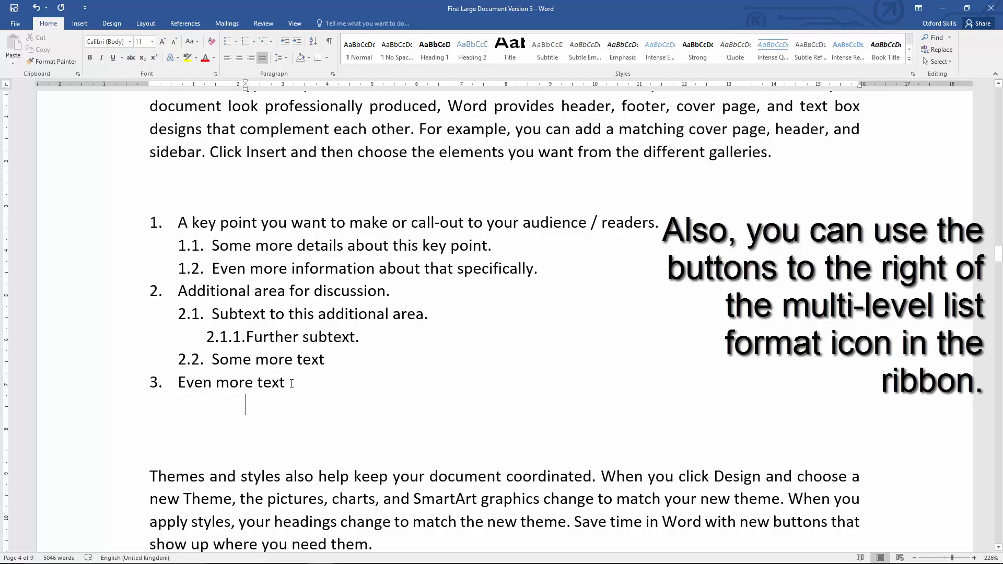
- Try bullet and 1) a) i) styles on the whole list, settling on Article/Section numbering
left_click_drag(286, 383, 170, 218)
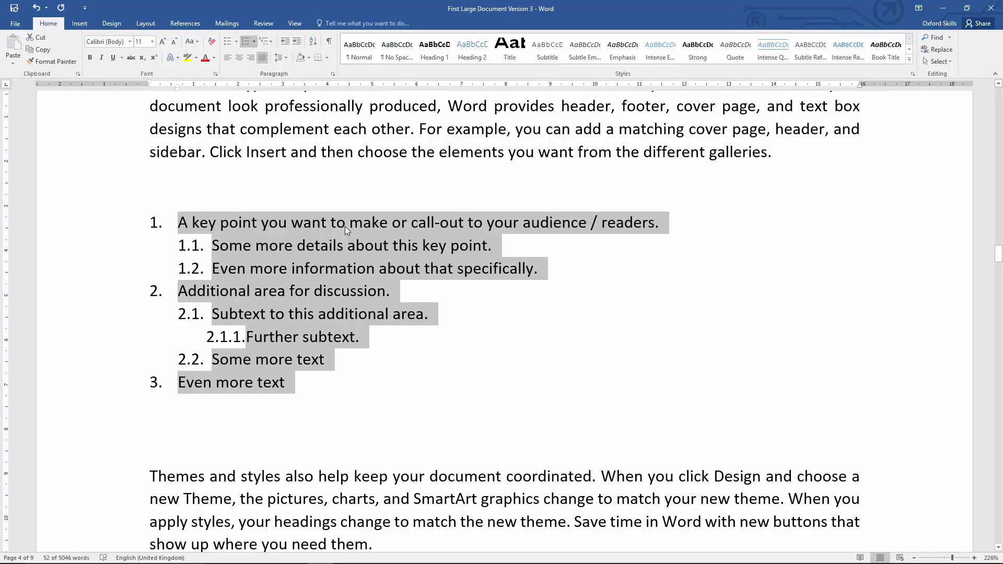
left_click(272, 43)
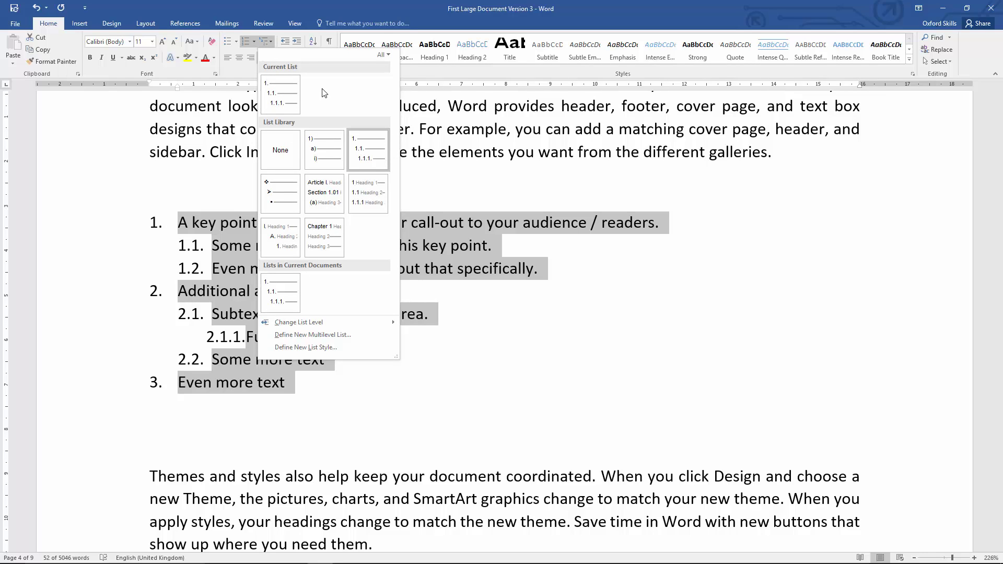
left_click(287, 188)
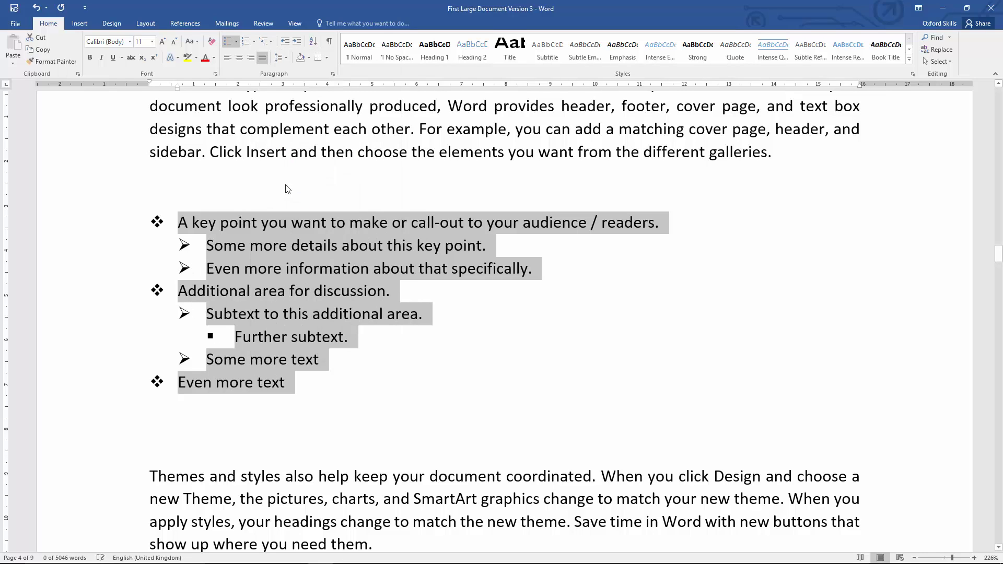
left_click(270, 43)
mouse_move(277, 105)
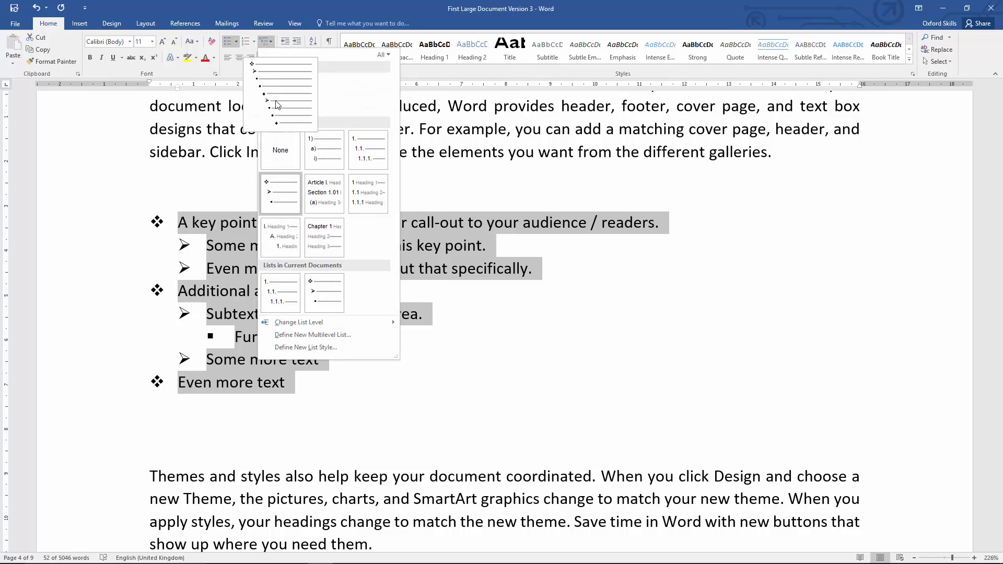
left_click(314, 155)
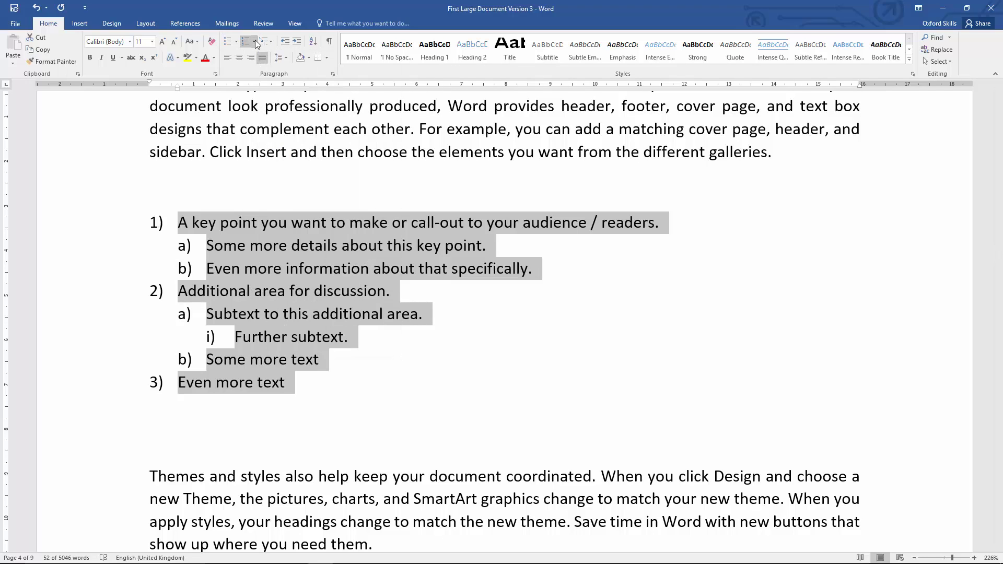
left_click(270, 41)
mouse_move(296, 193)
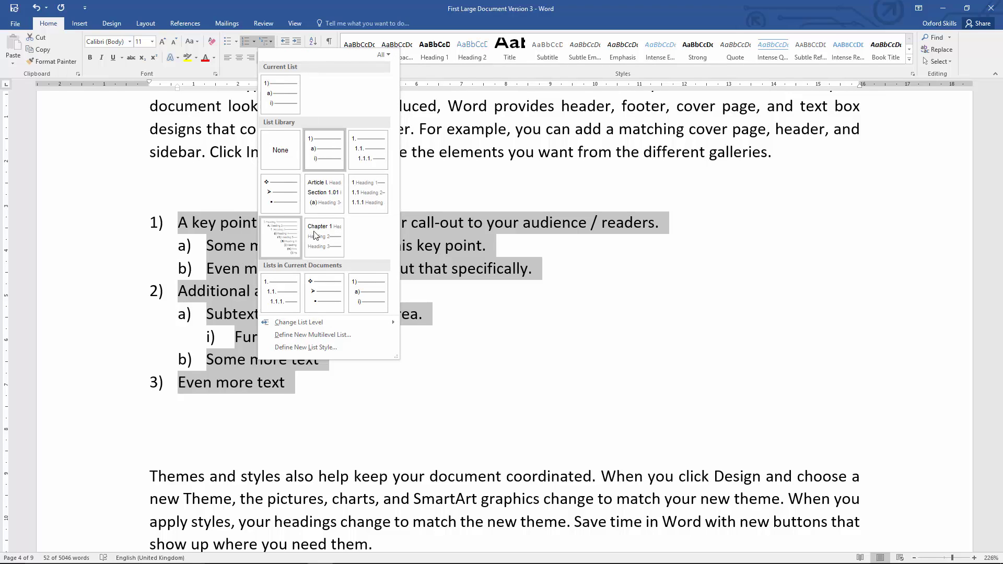
left_click(329, 197)
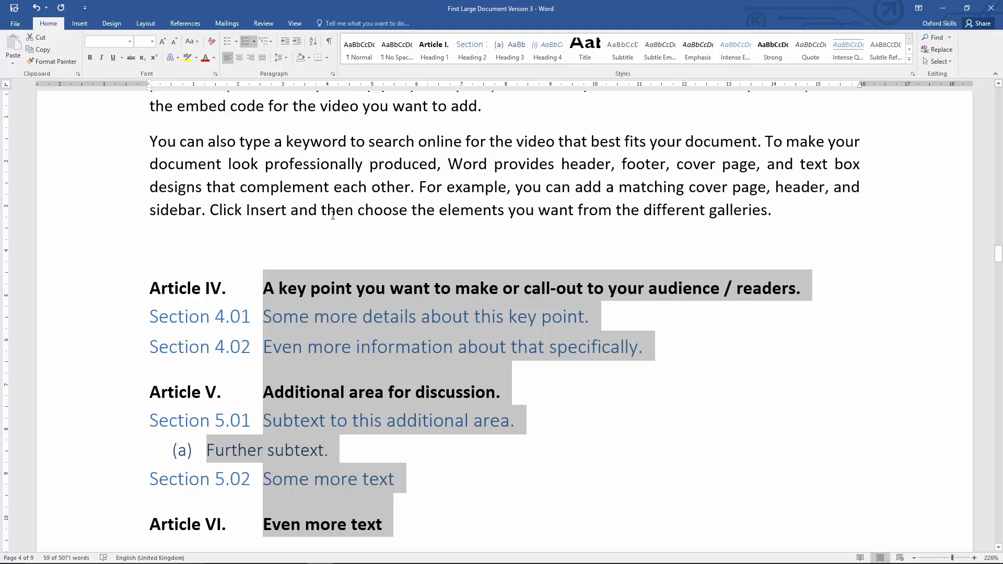
- Undo the Article/Section numbering and reapply the 1. / 1.1. / 1.1.1. list style
scroll(333, 216, "down", 3)
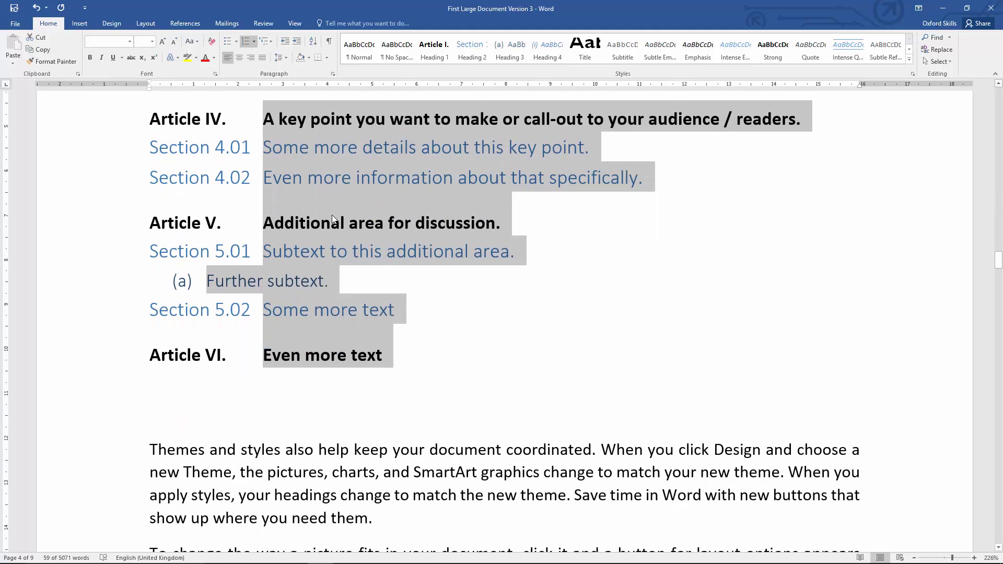
key("ctrl+z")
scroll(329, 217, "up", 4)
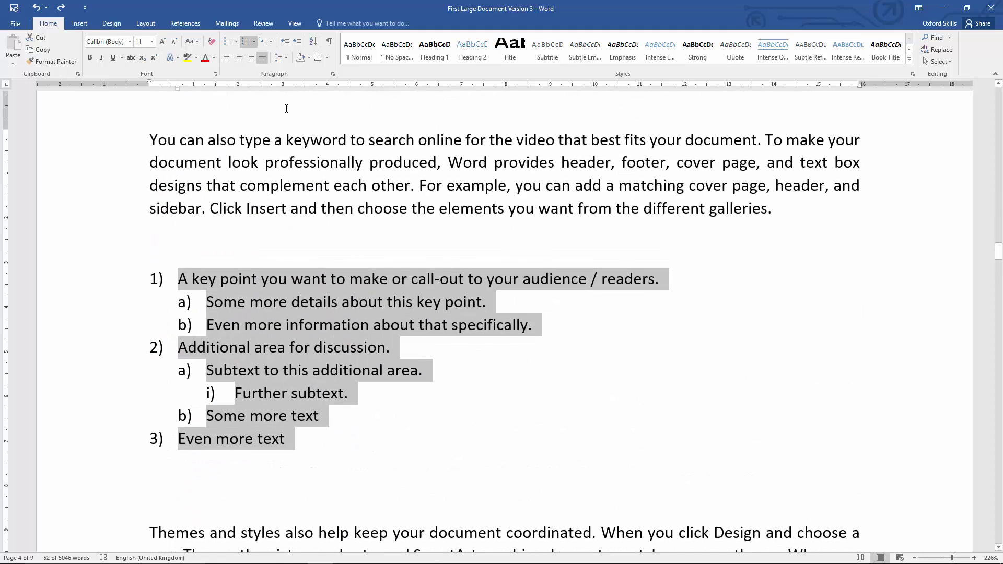
left_click(269, 44)
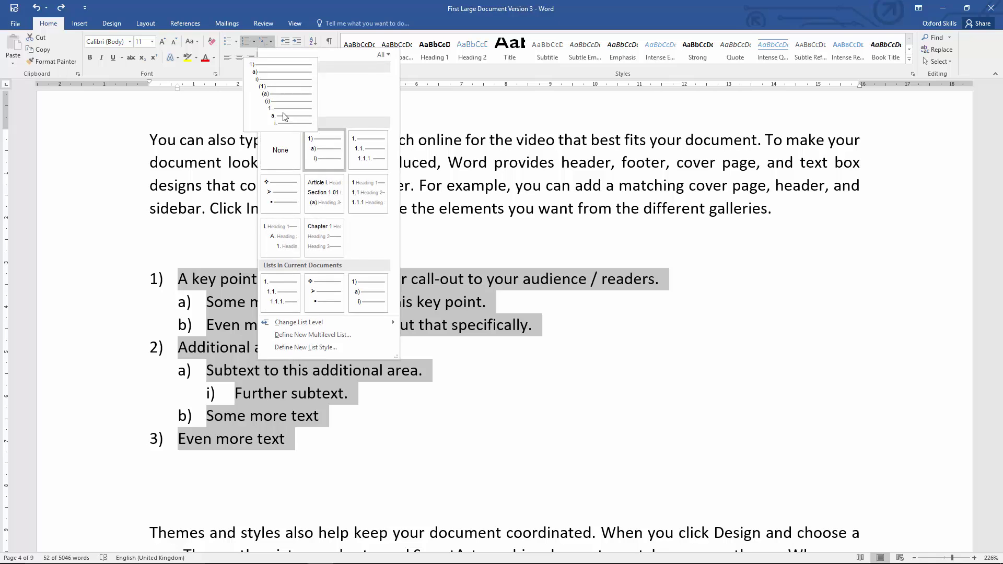
mouse_move(363, 145)
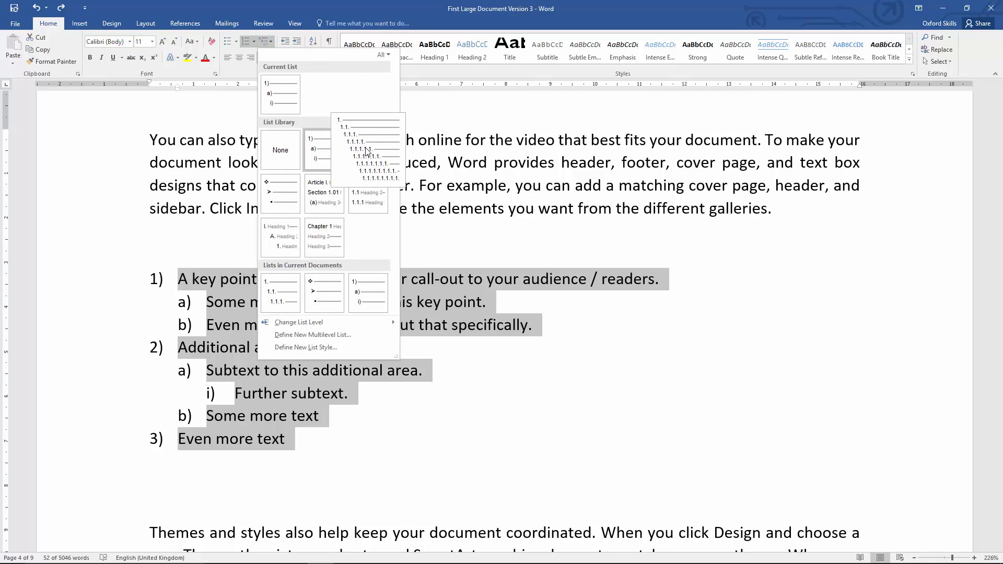
left_click(367, 151)
left_click(324, 281)
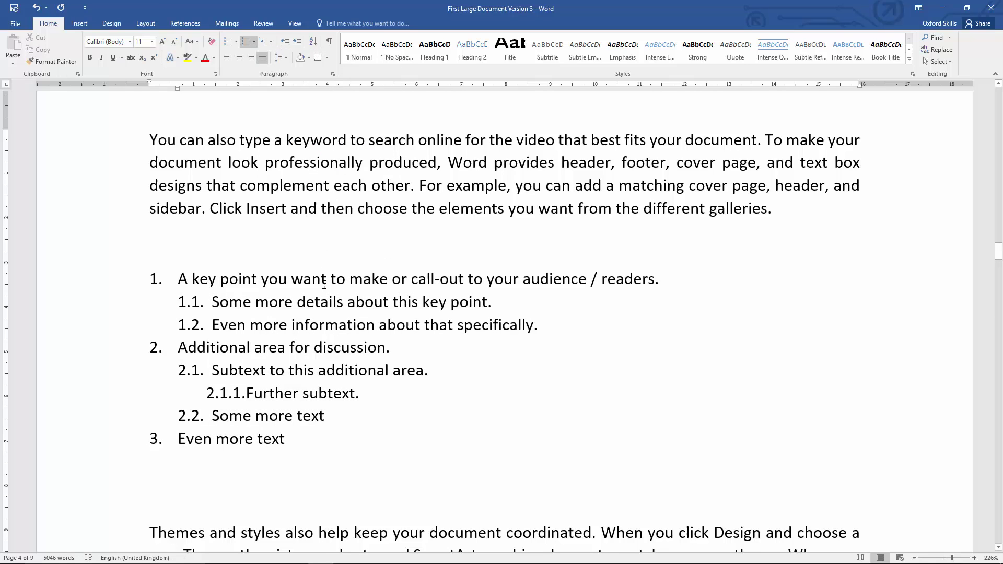
scroll(324, 285, "down", 3)
scroll(324, 285, "up", 3)
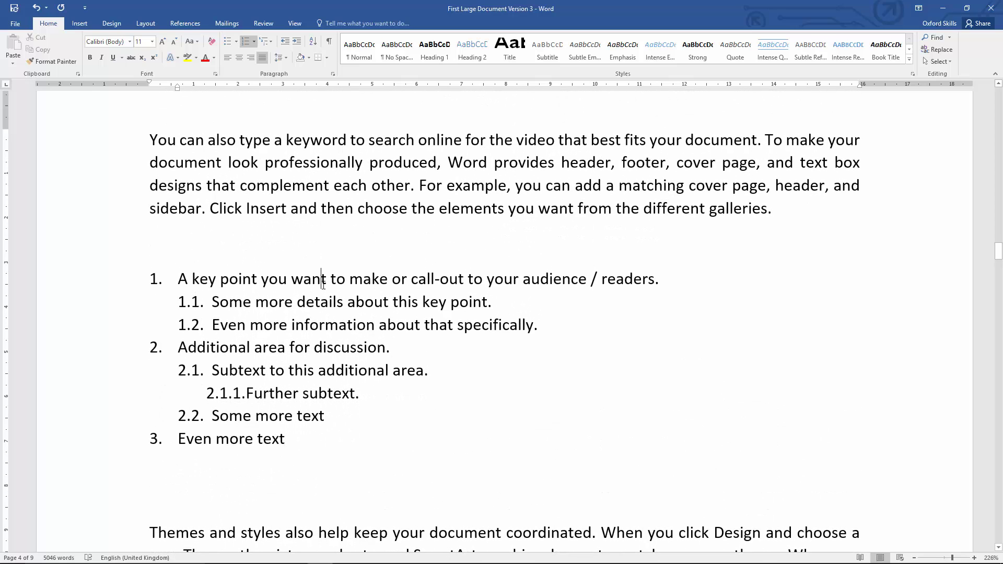